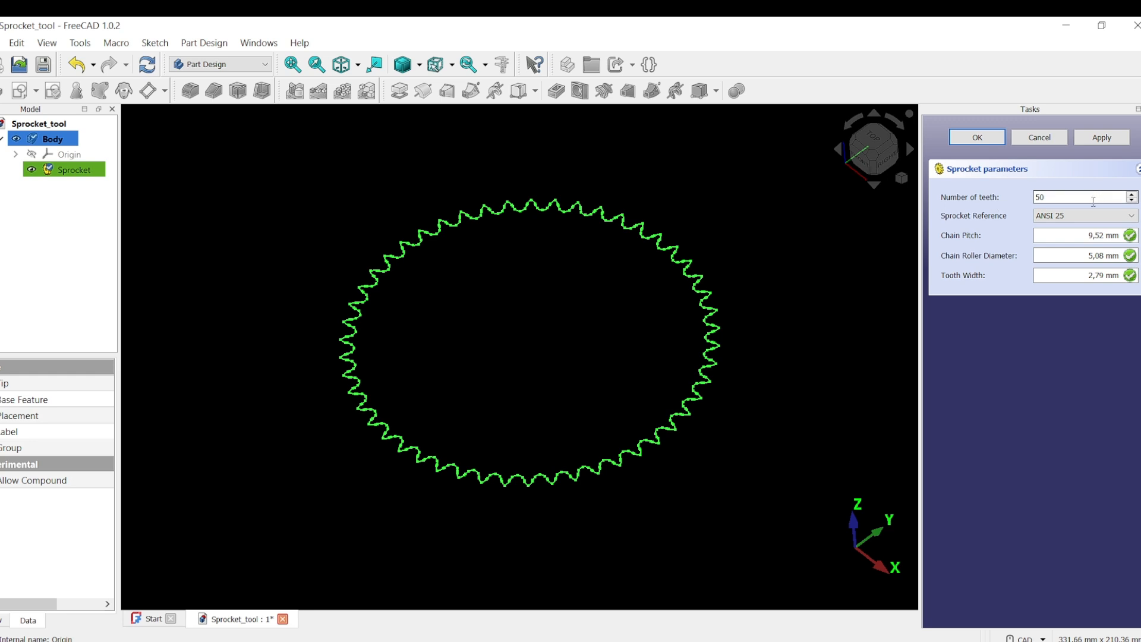
Try 40 and 30 teeth for the sprocket profile and return the number of teeth to 50
double_click(1034, 197)
type("4")
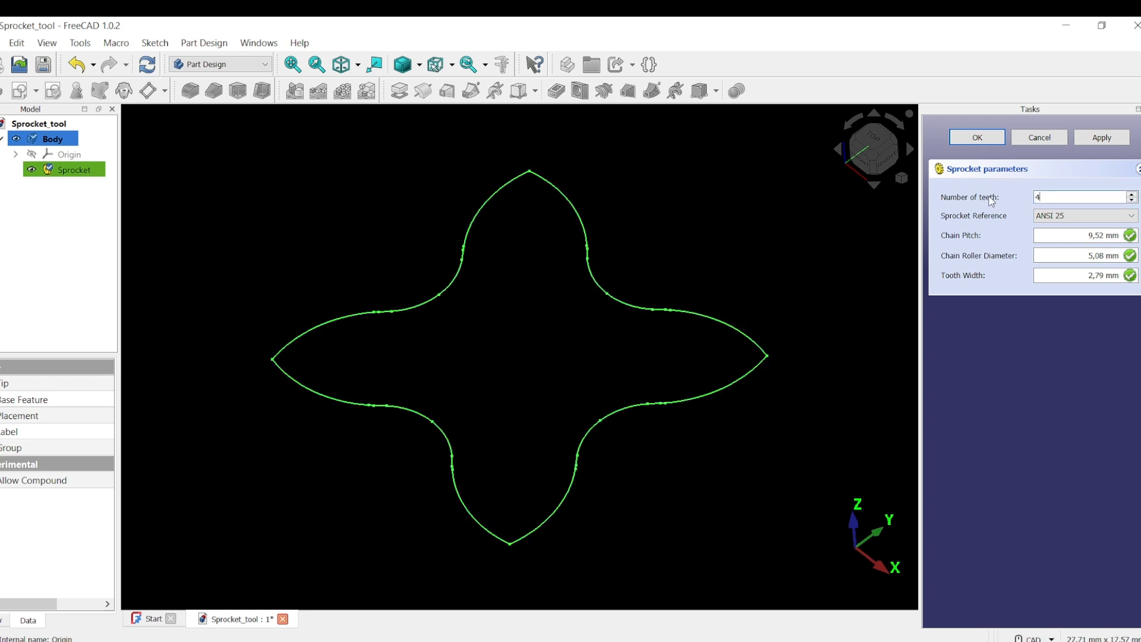
type("0")
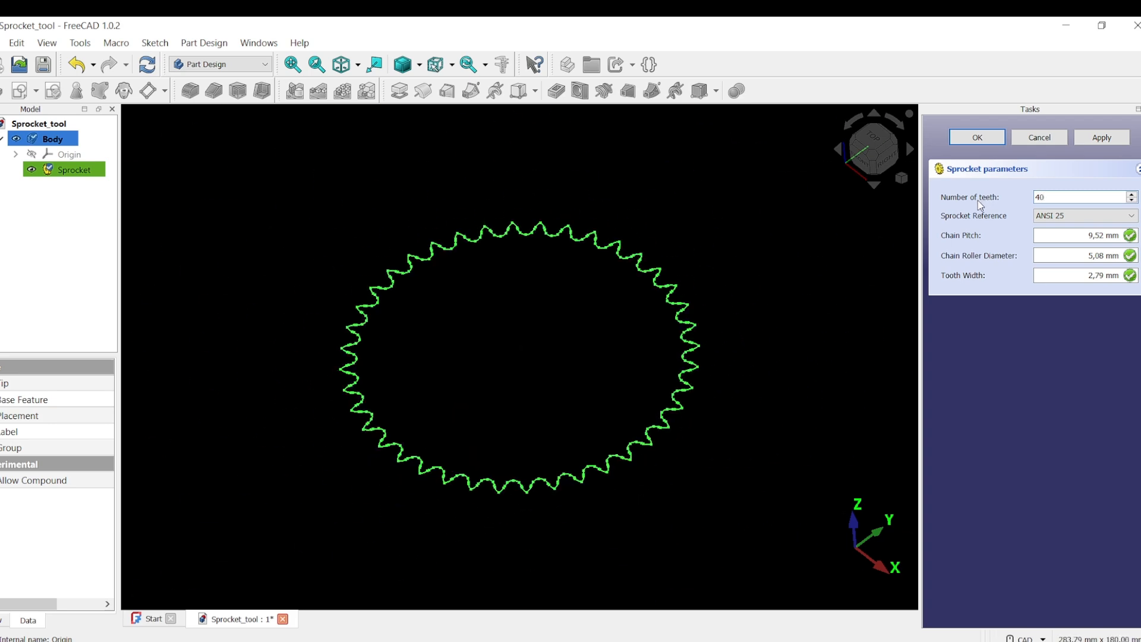
type("30")
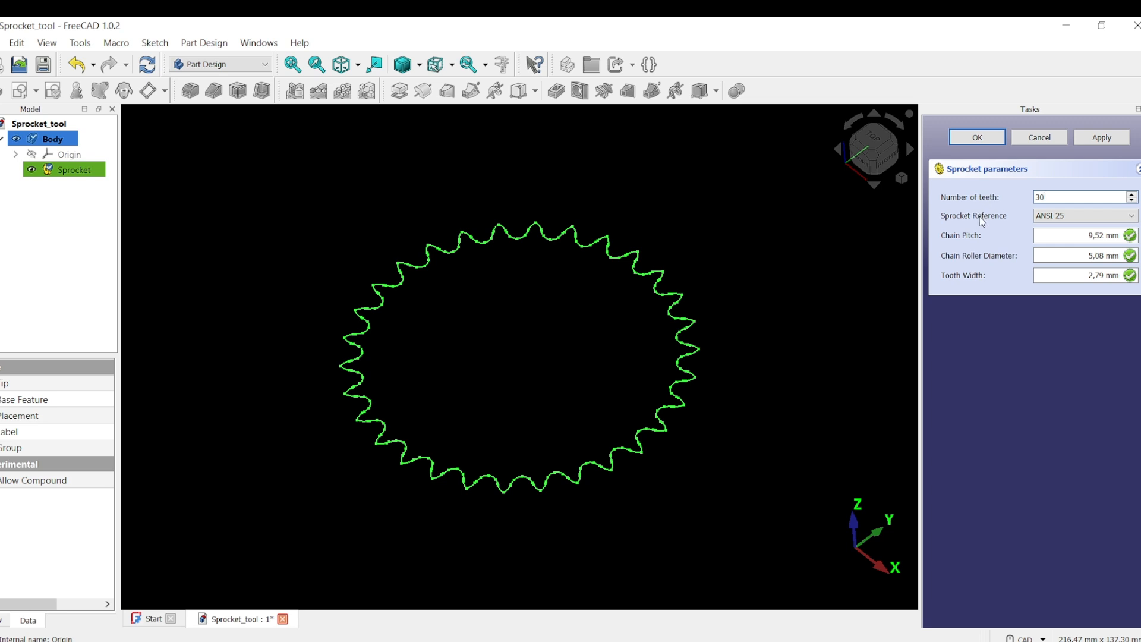
left_click_drag(1051, 195, 1002, 195)
type("50")
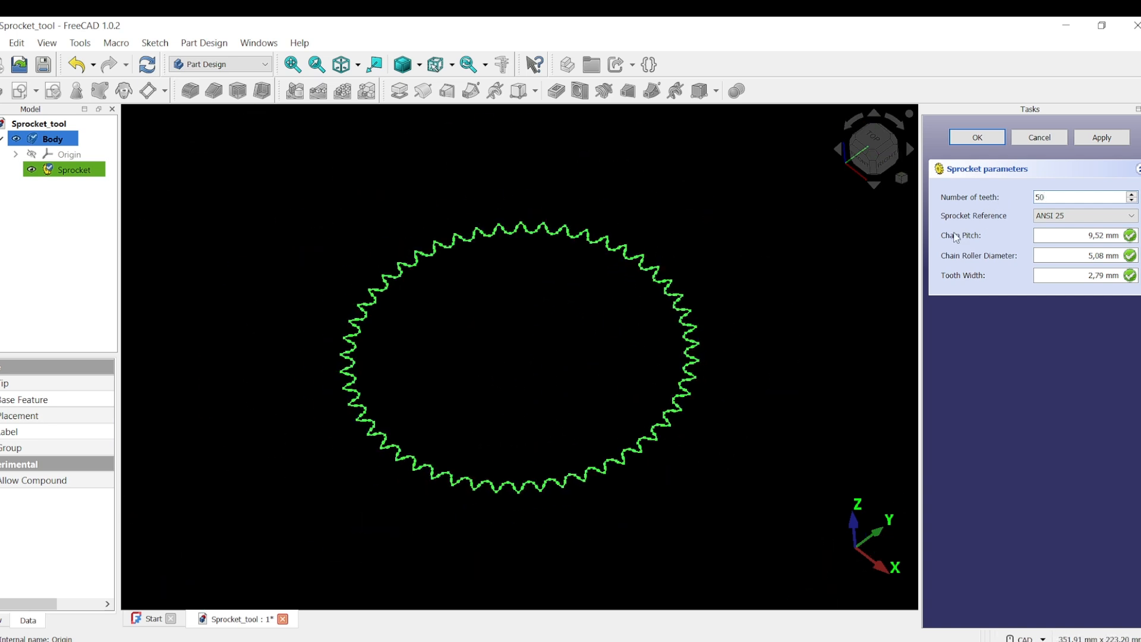
Try the ISO 606 06B sprocket reference for the 50-tooth profile
left_click(1131, 217)
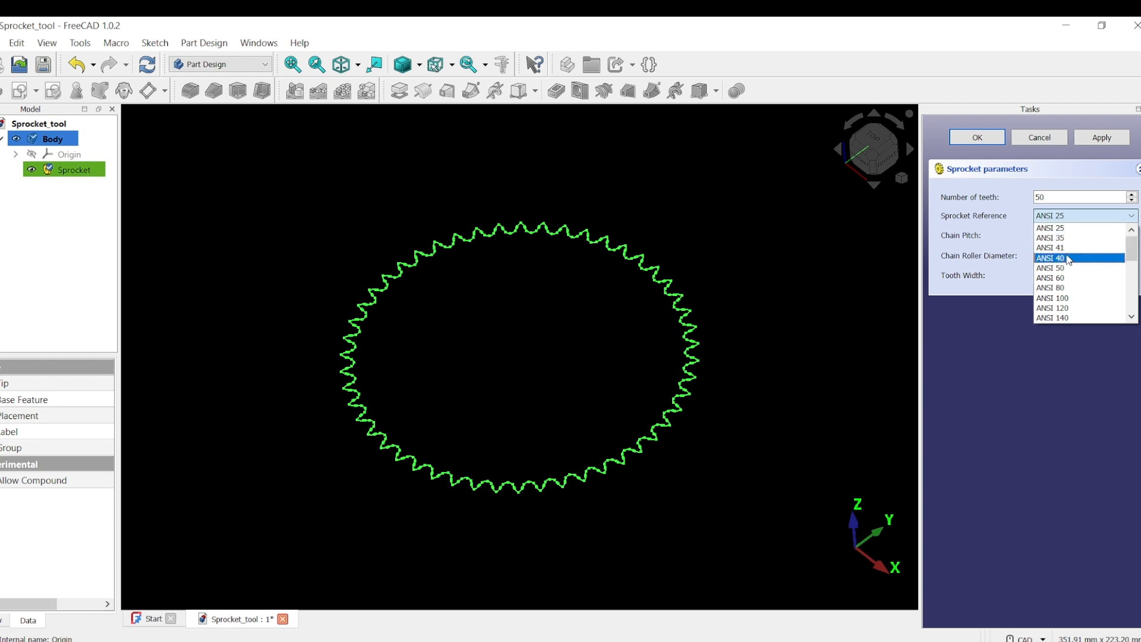
scroll(1075, 287, "down", 2)
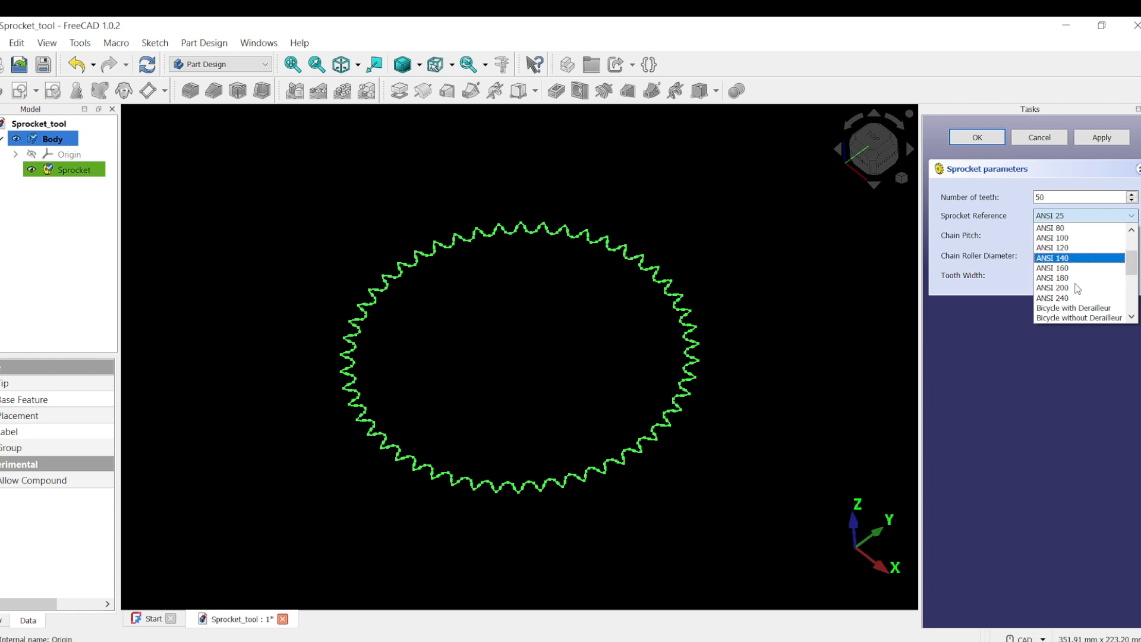
scroll(1077, 289, "down", 2)
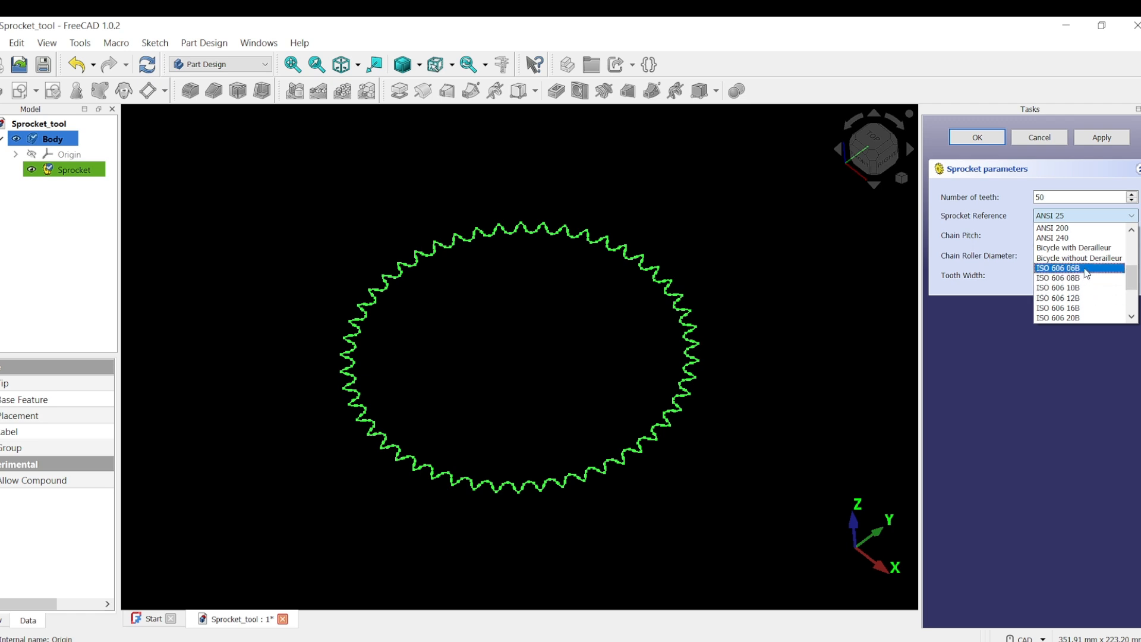
left_click(1086, 271)
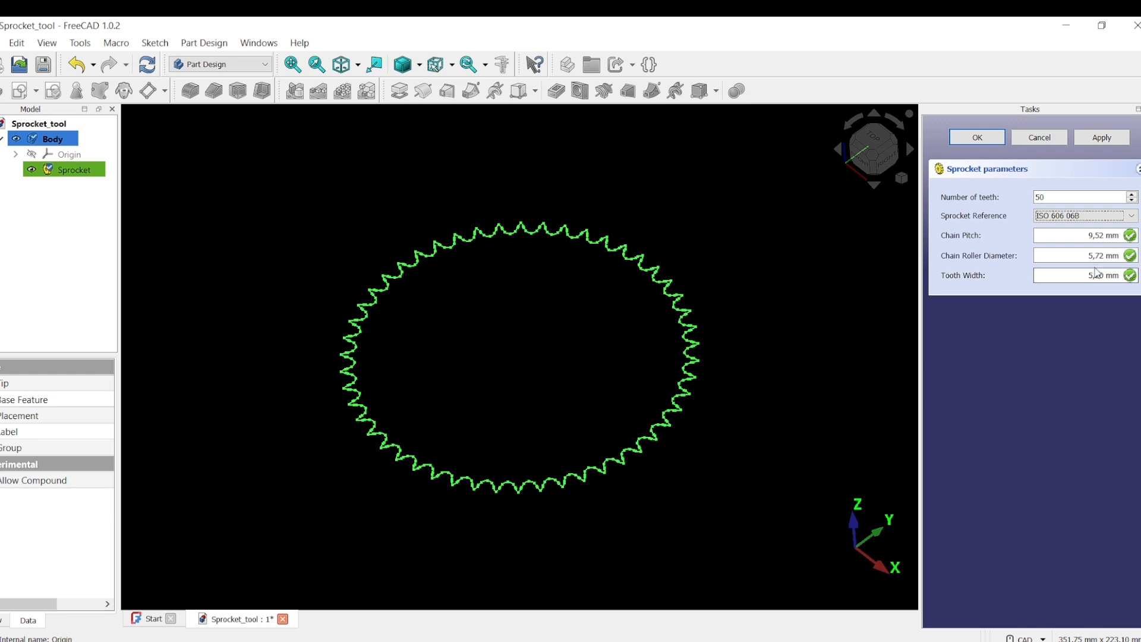
Try the Motorcycle 420 sprocket reference for the 50-tooth profile
left_click(1132, 218)
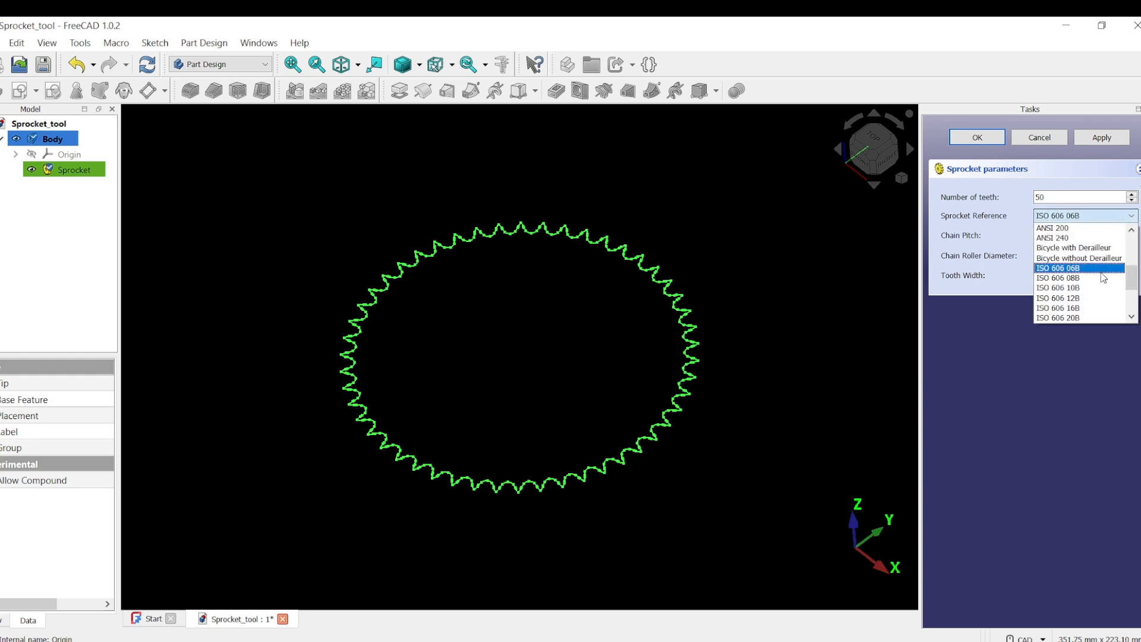
scroll(1103, 277, "down", 3)
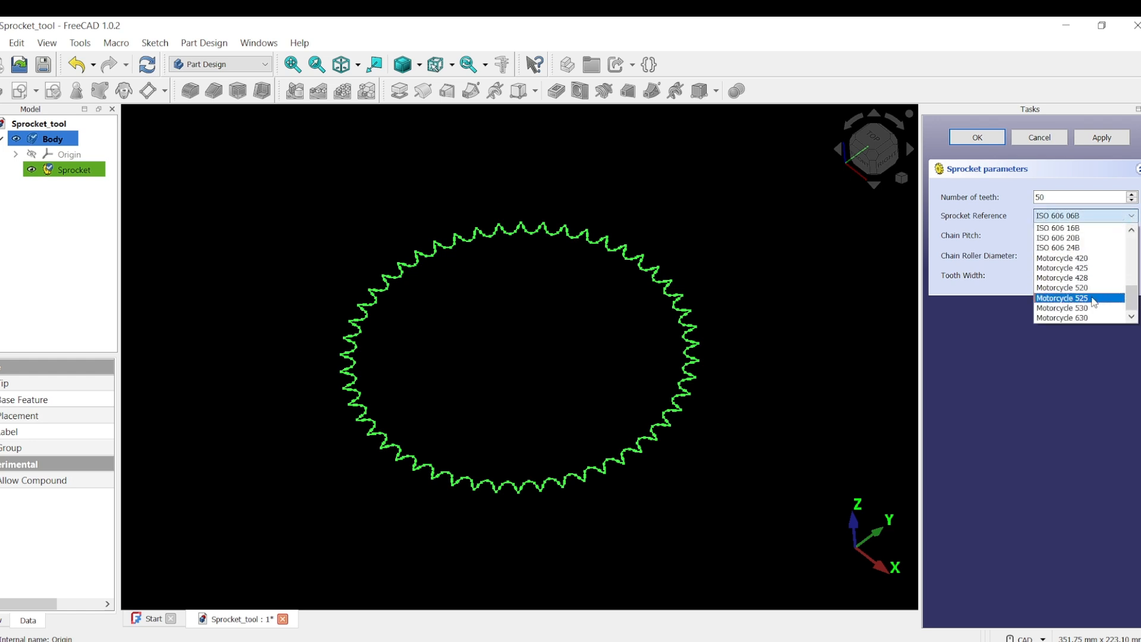
left_click(1058, 259)
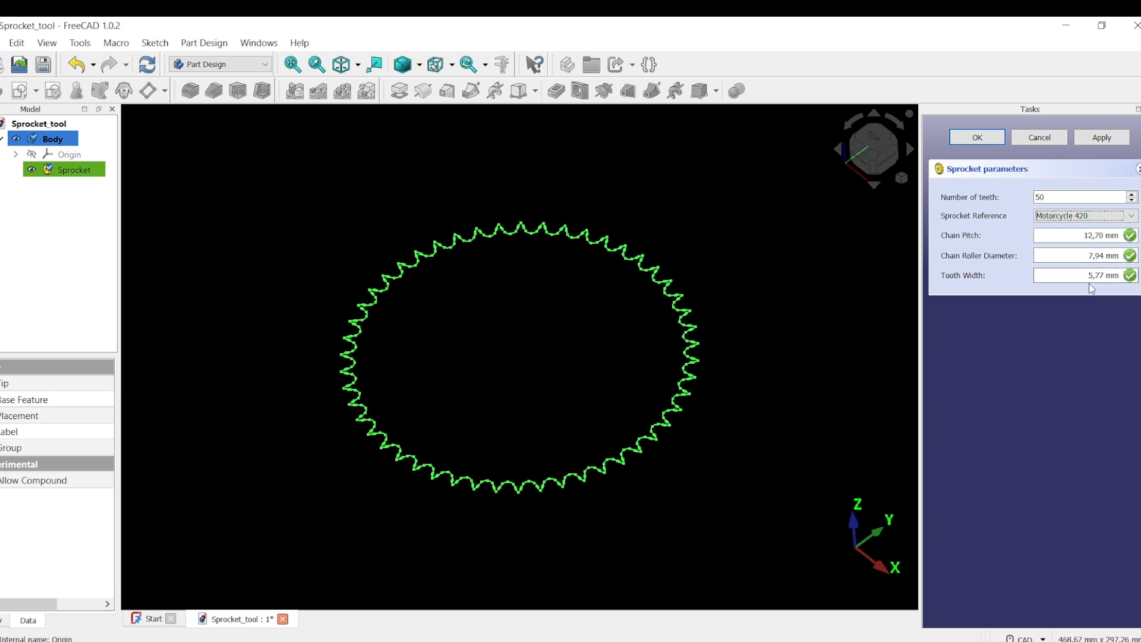
Set the sprocket reference to ANSI 25, apply it and accept the 50-tooth sprocket parameters
left_click(1131, 216)
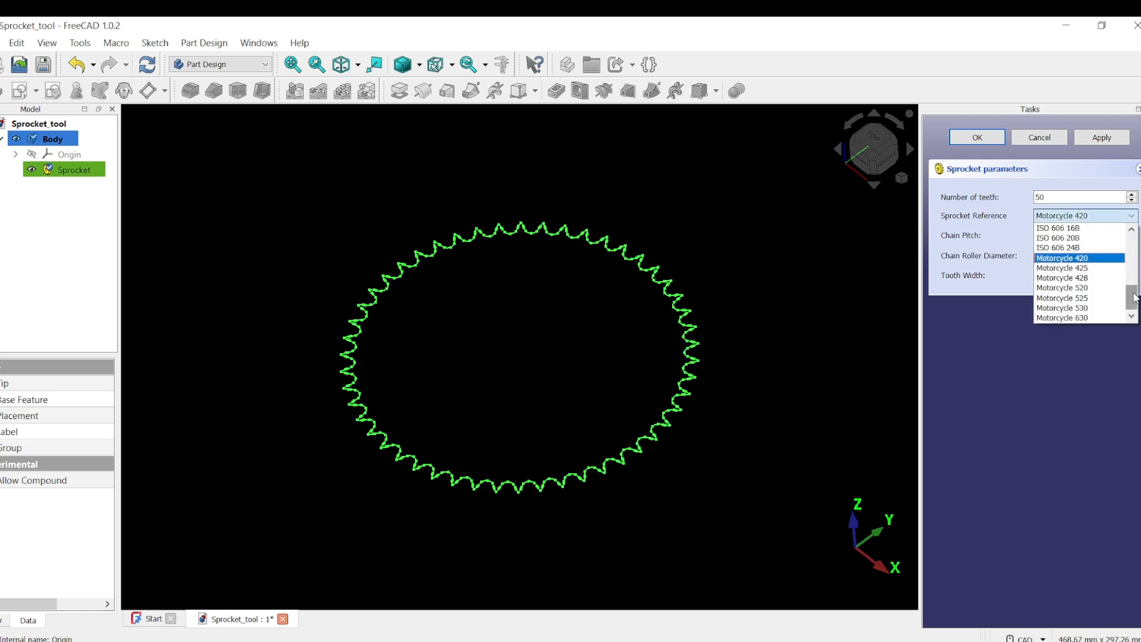
left_click_drag(1132, 297, 1133, 227)
left_click(1081, 231)
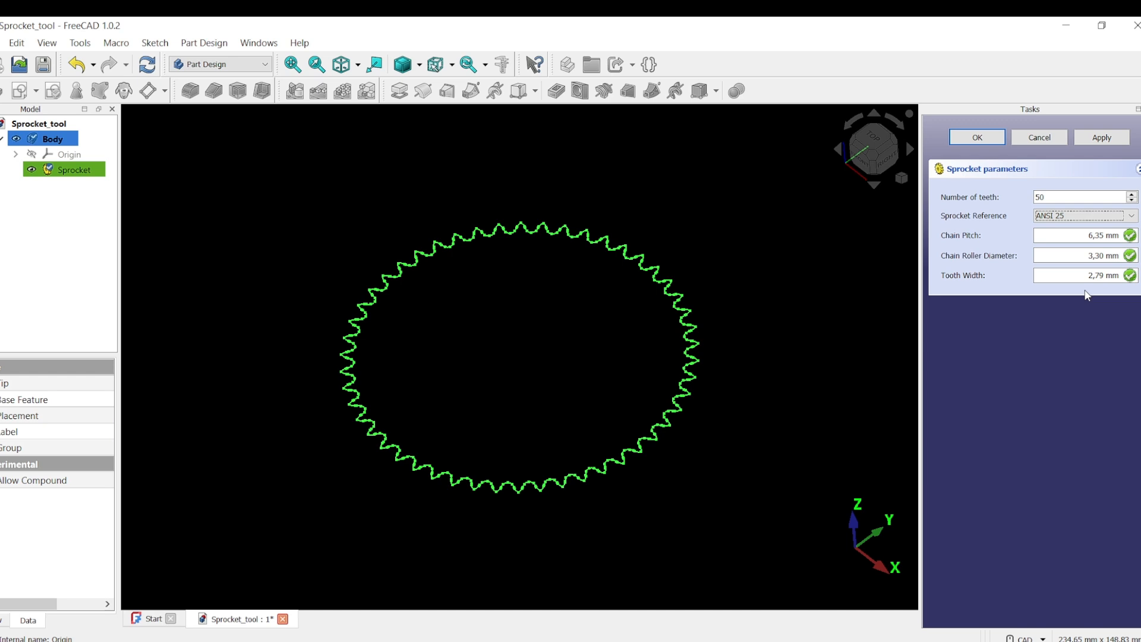
left_click(1097, 140)
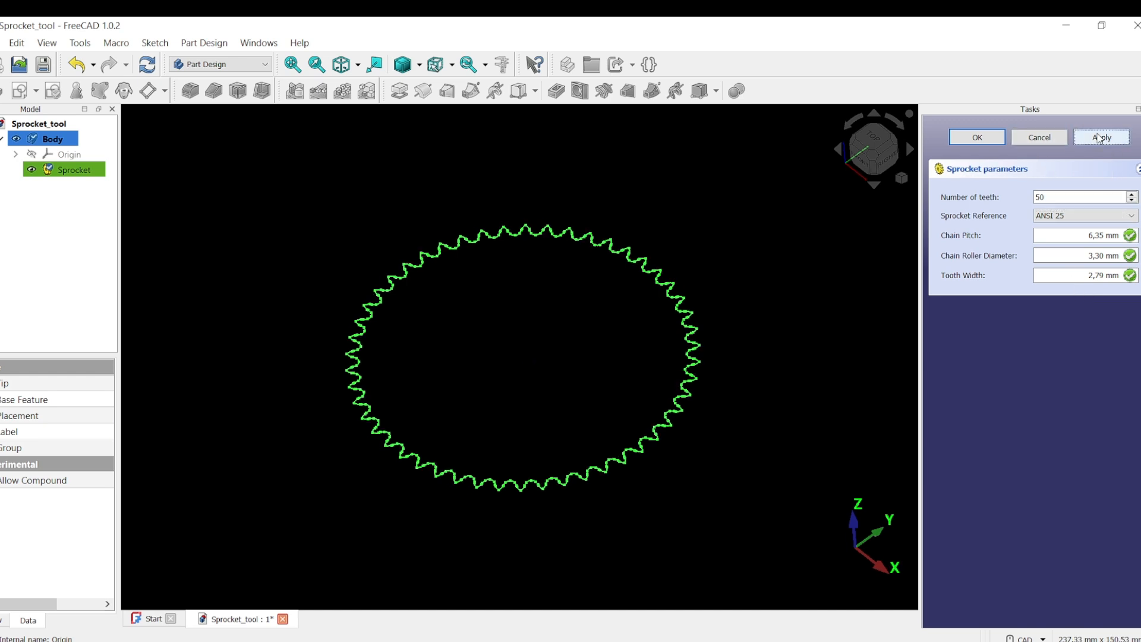
left_click(977, 137)
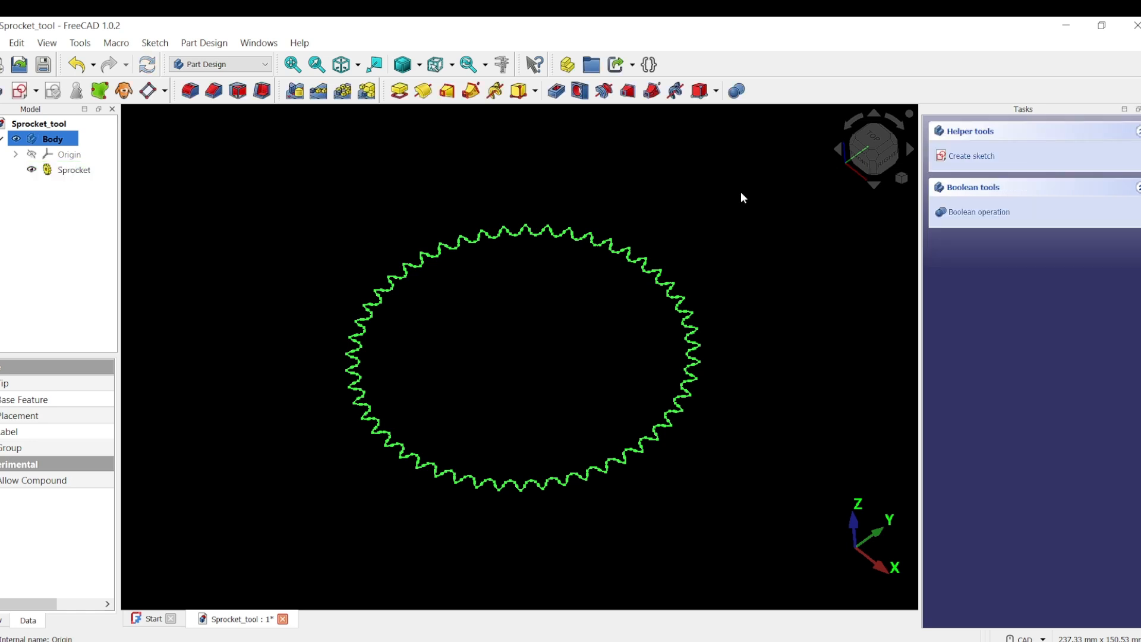
Pad the sprocket profile 10 mm along its sketch normal, not symmetric to the plane
key("2")
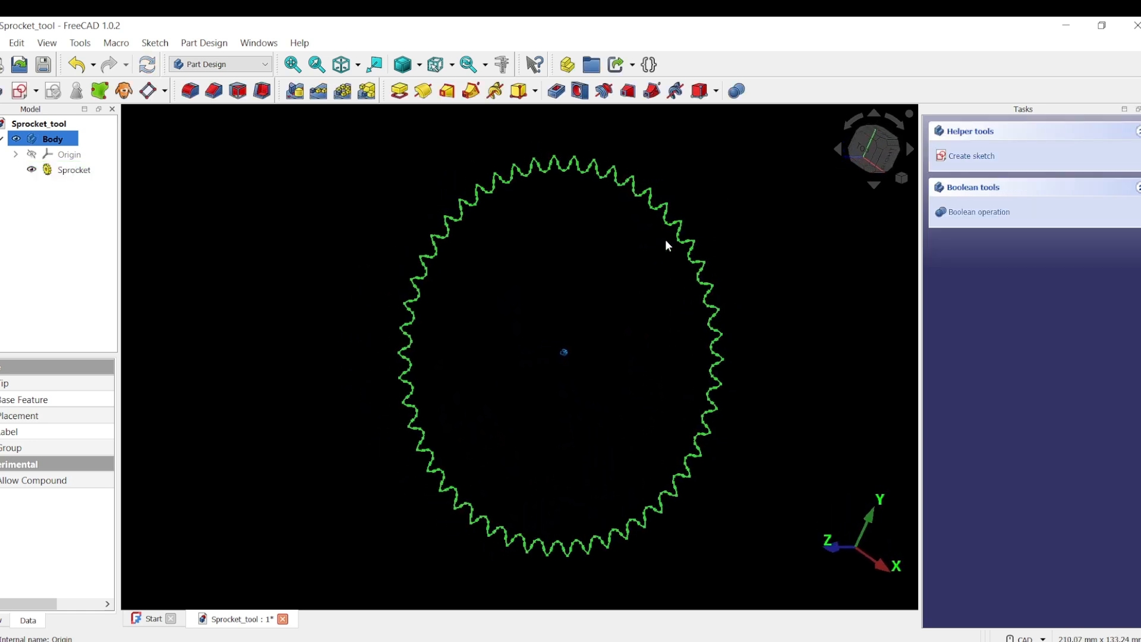
left_click(80, 171)
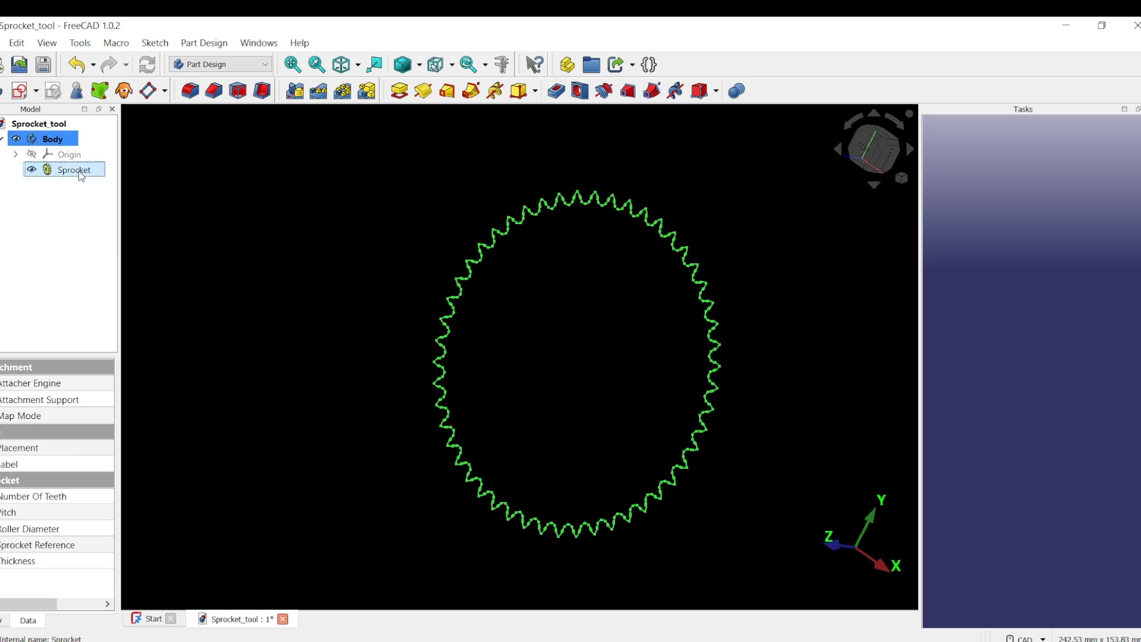
left_click(399, 92)
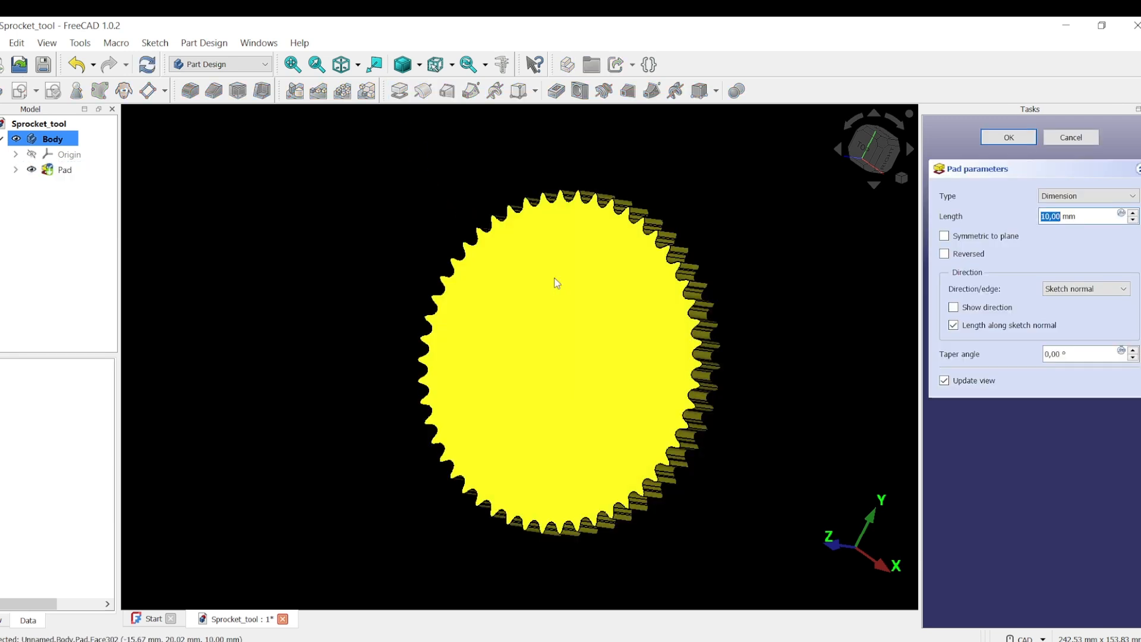
middle_click_drag(680, 295, 758, 288)
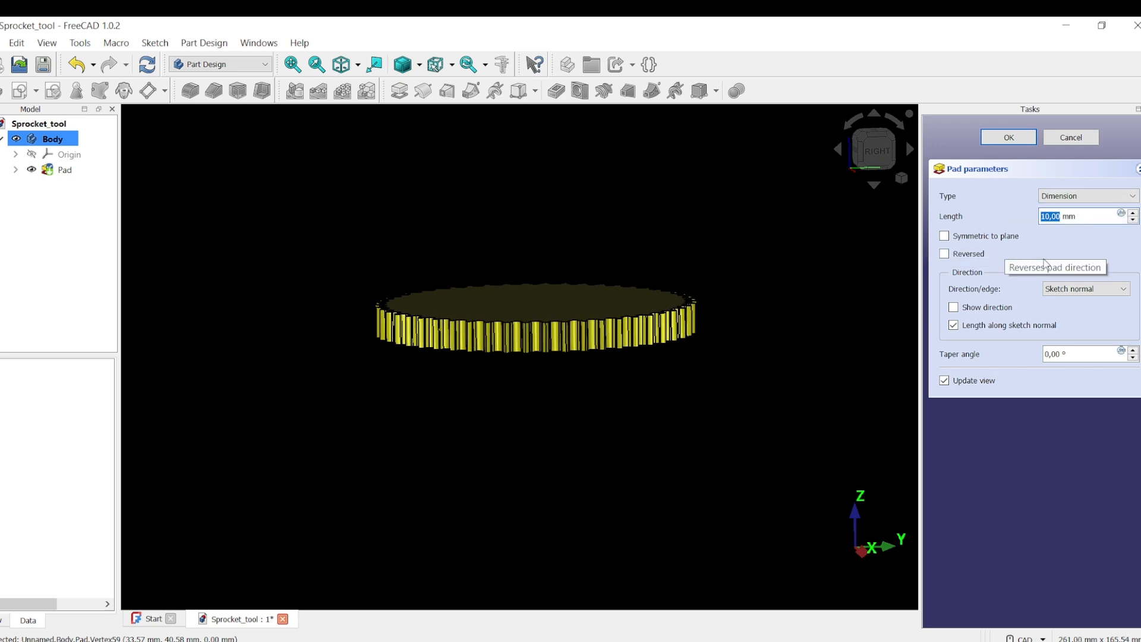
left_click(944, 237)
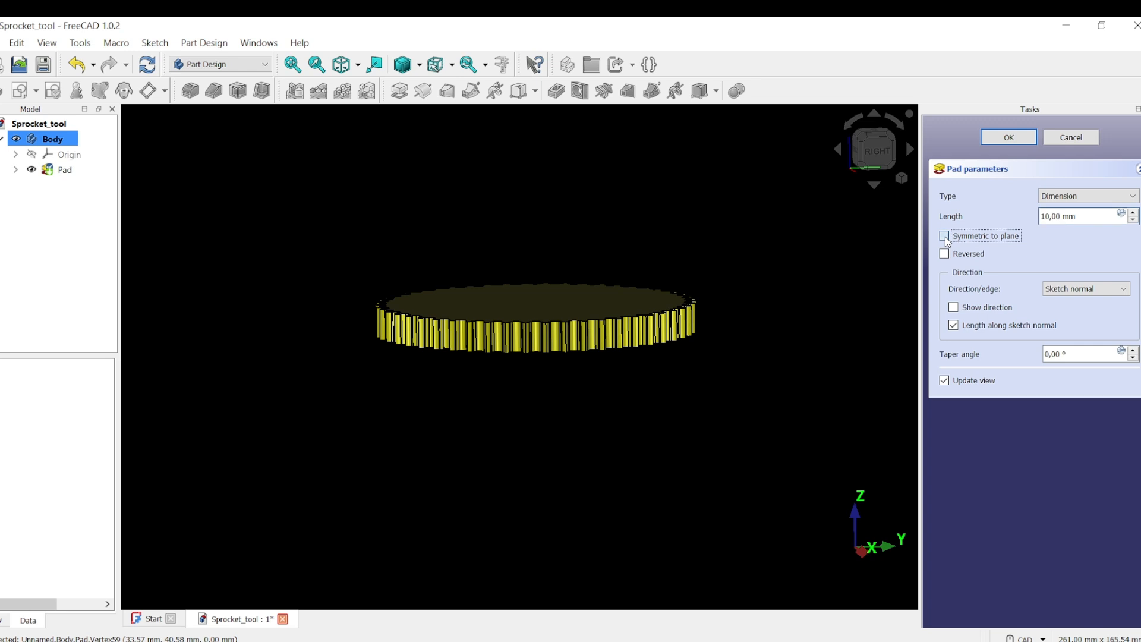
left_click(1015, 137)
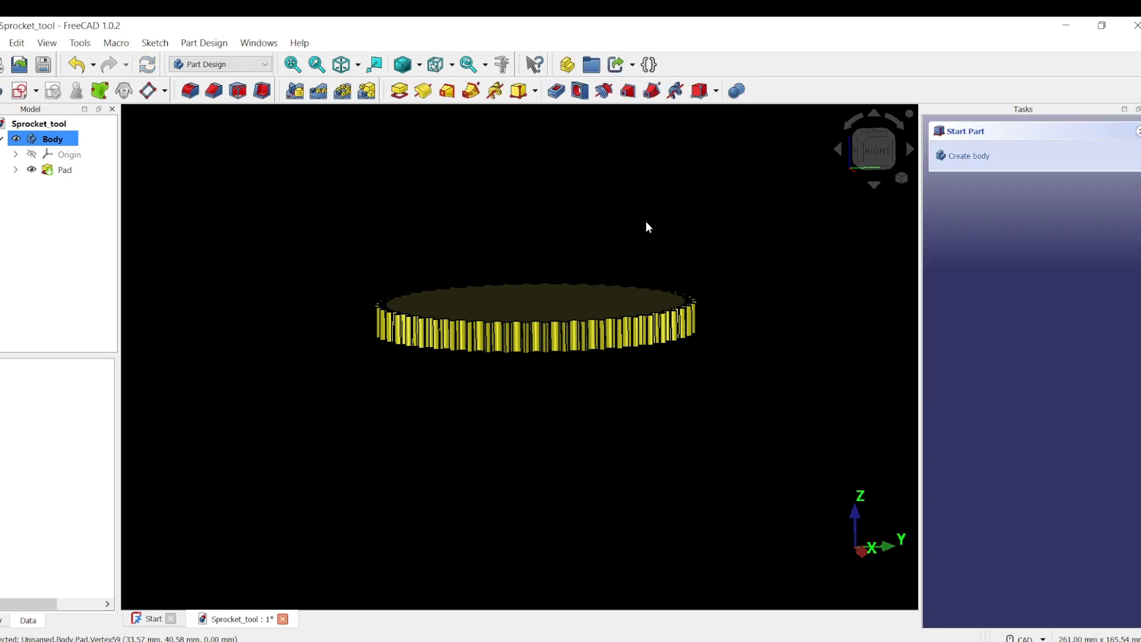
Create a new sketch on the top face of the padded sprocket
mouse_move(646, 222)
middle_mouse_down()
mouse_move(697, 203)
mouse_move(474, 86)
middle_mouse_up()
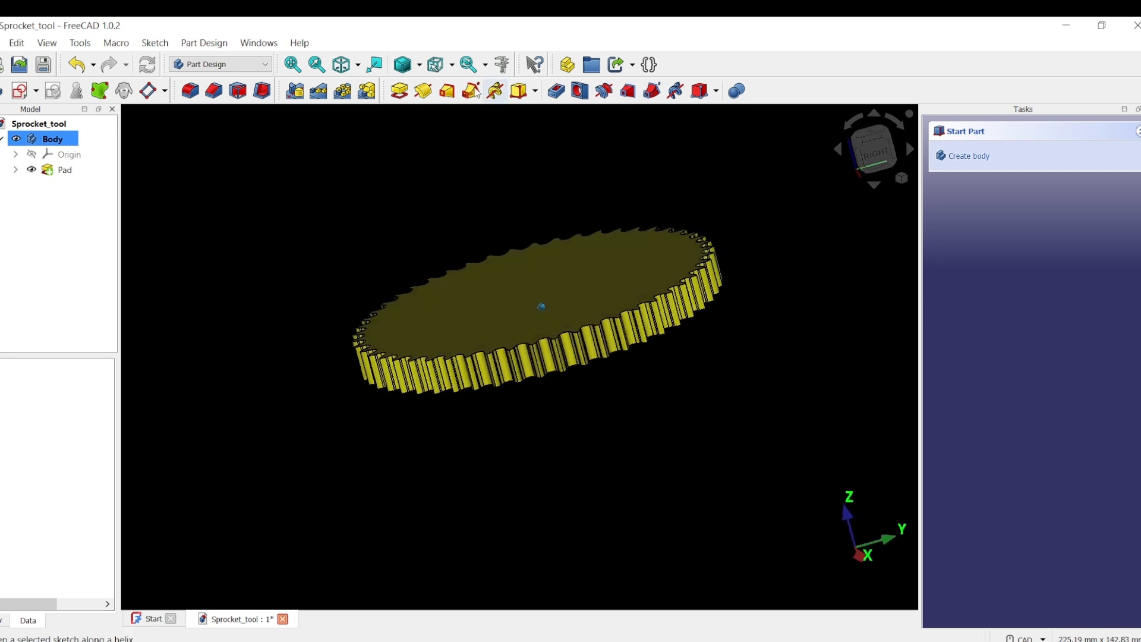
left_click(346, 67)
left_click(877, 141)
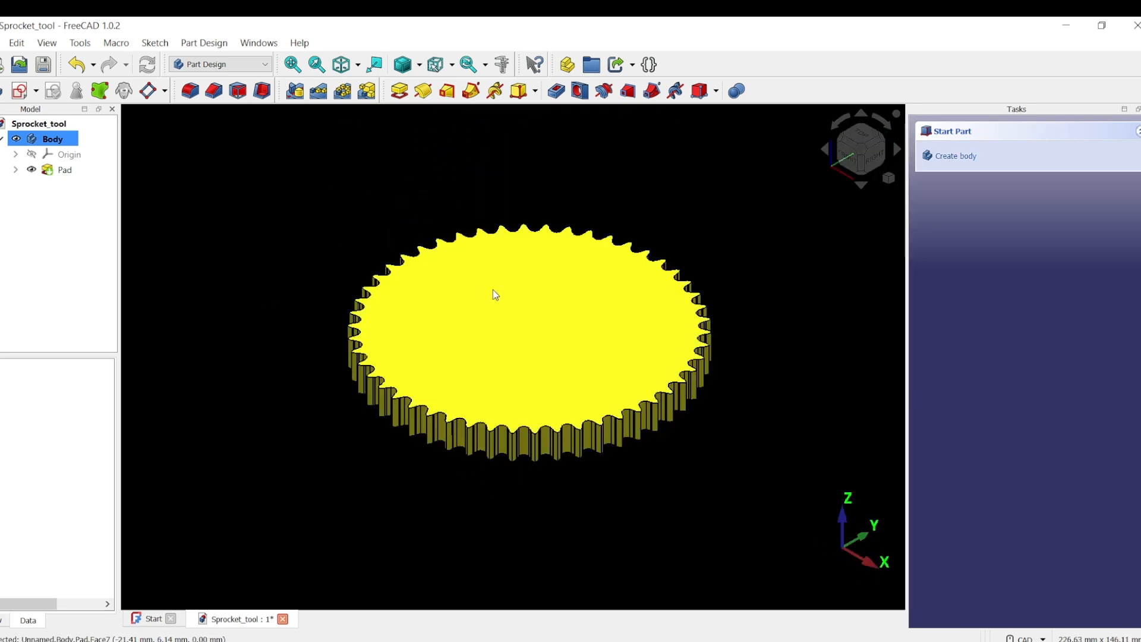
left_click(560, 321)
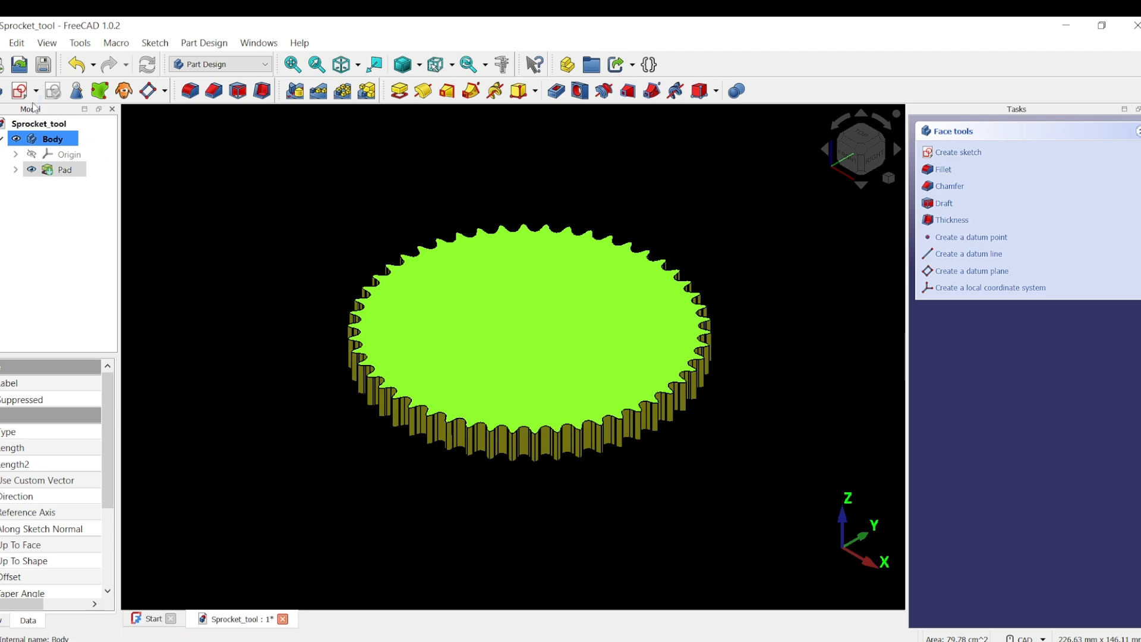
left_click(19, 91)
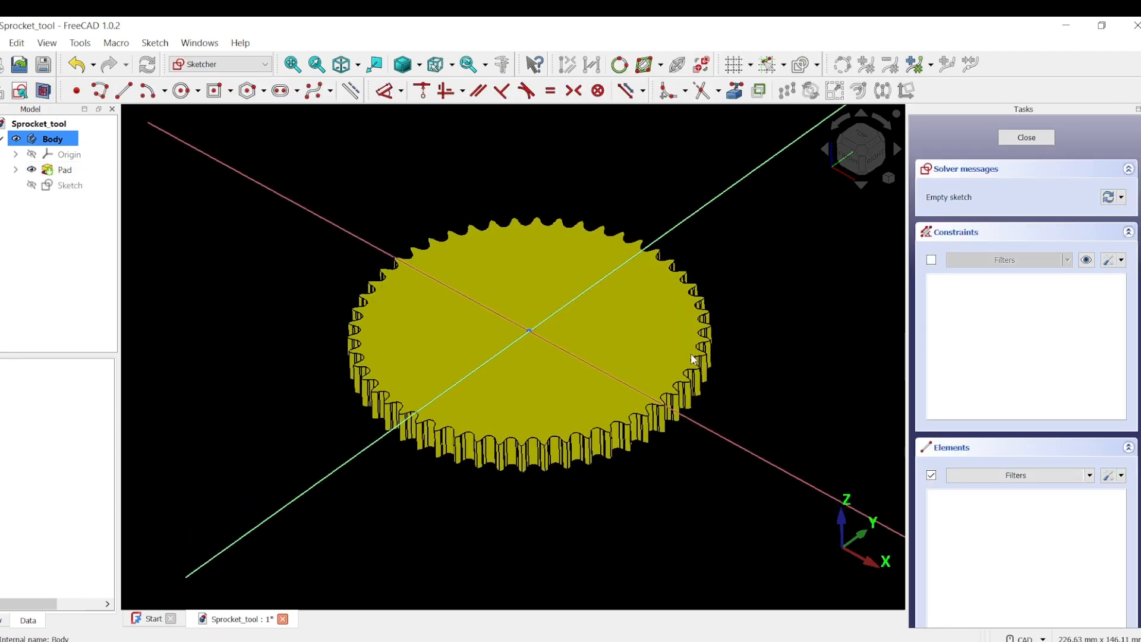
Sketch a 60 mm diameter circle centred on the origin, place its dimension outside the sprocket outline and close the sketch
left_click(183, 91)
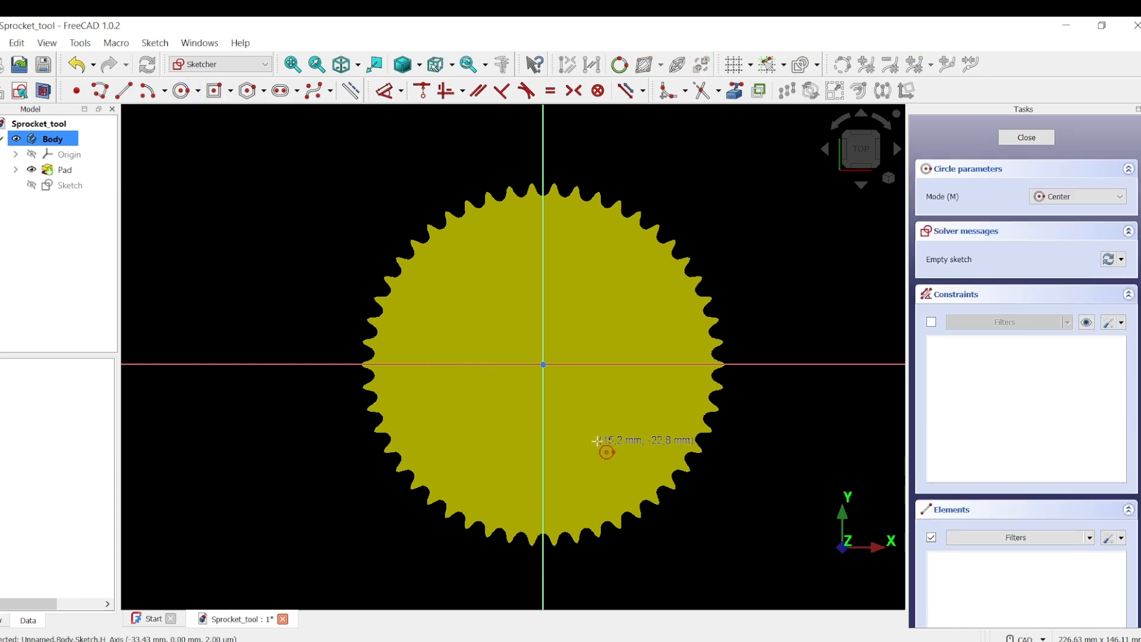
left_click(545, 365)
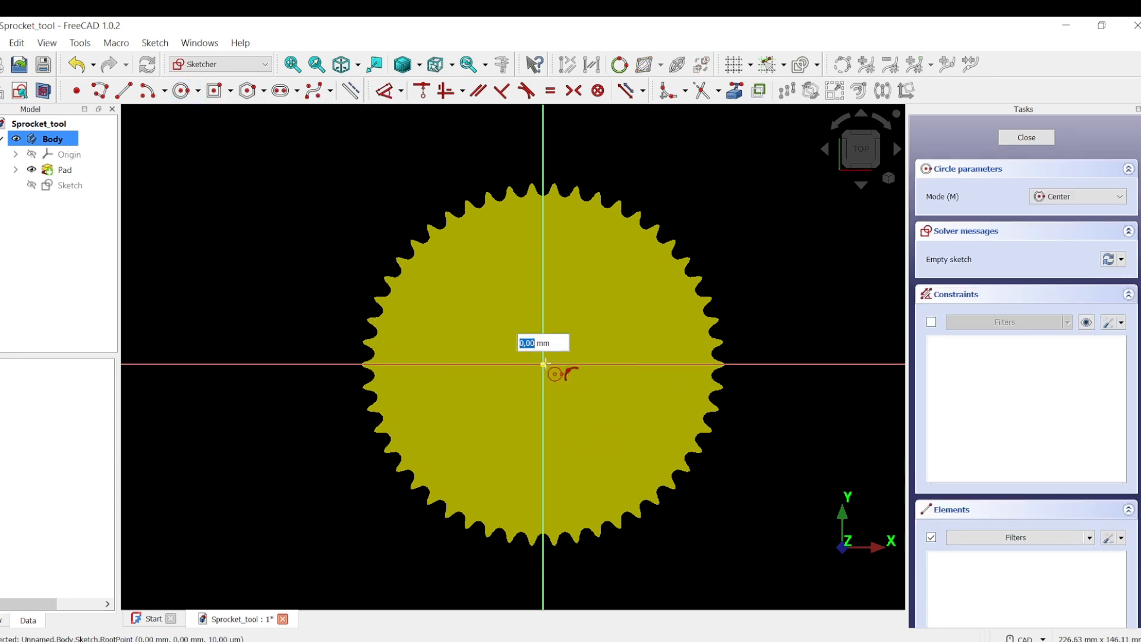
type("6")
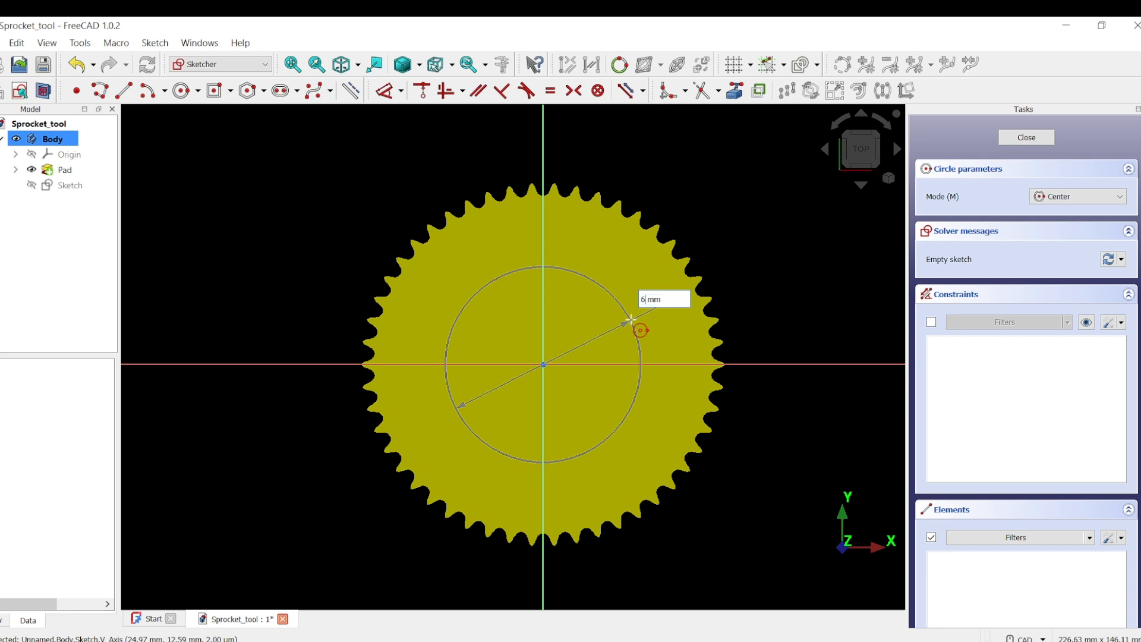
type("0")
key("Return")
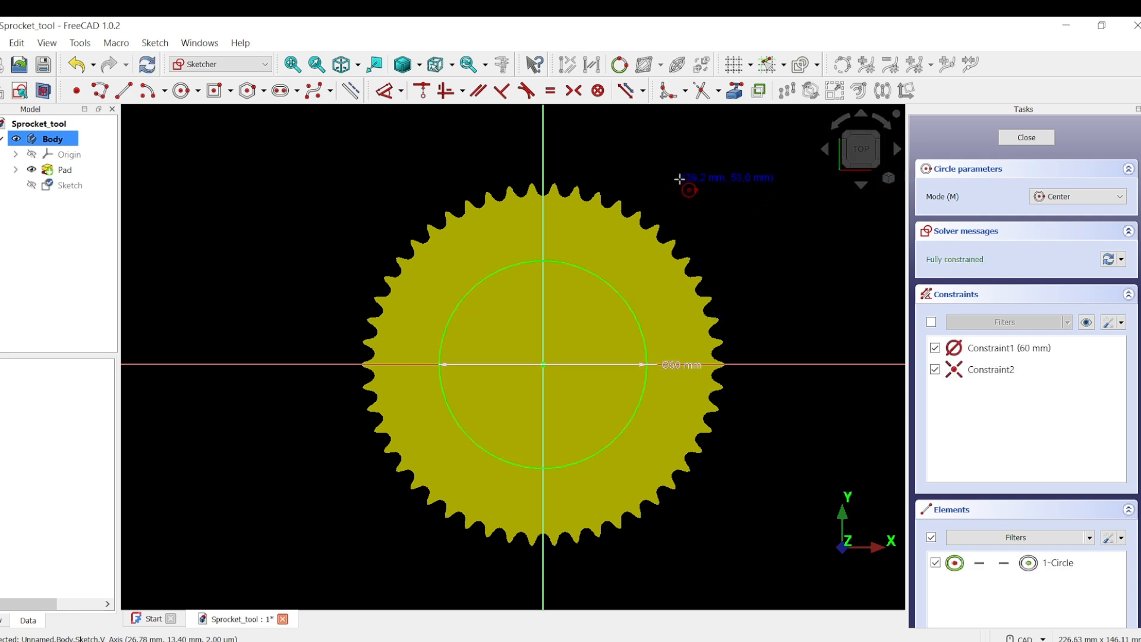
key("Escape")
left_click_drag(694, 362, 769, 229)
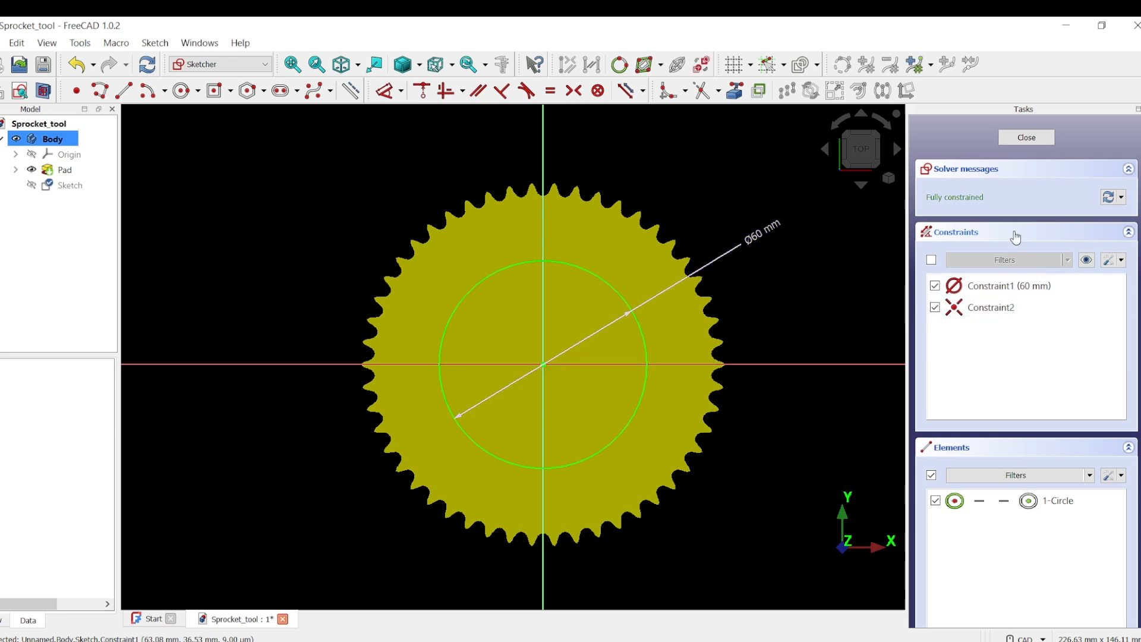
left_click(1035, 140)
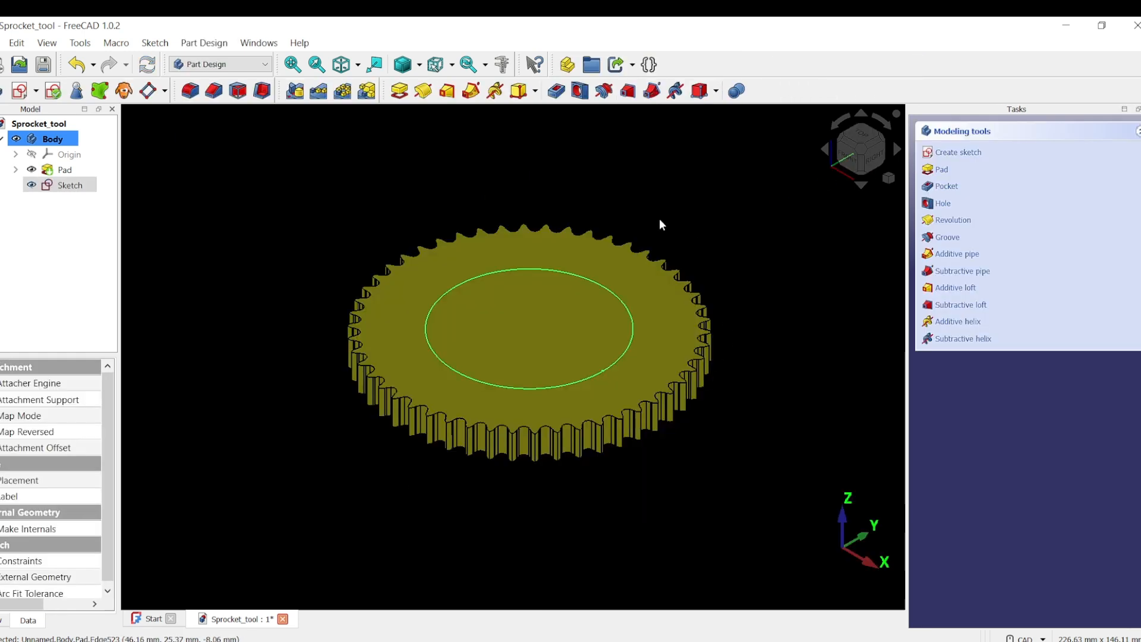
Pad the 60 mm circle sketch 30 mm to form a hub on the sprocket
left_click(75, 187)
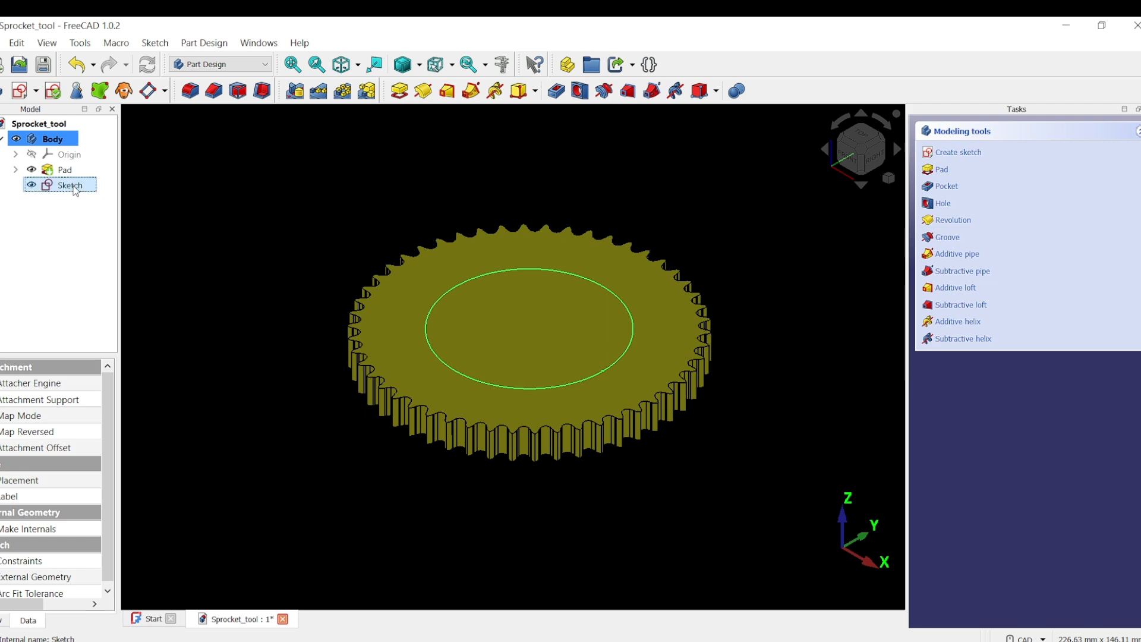
left_click(399, 90)
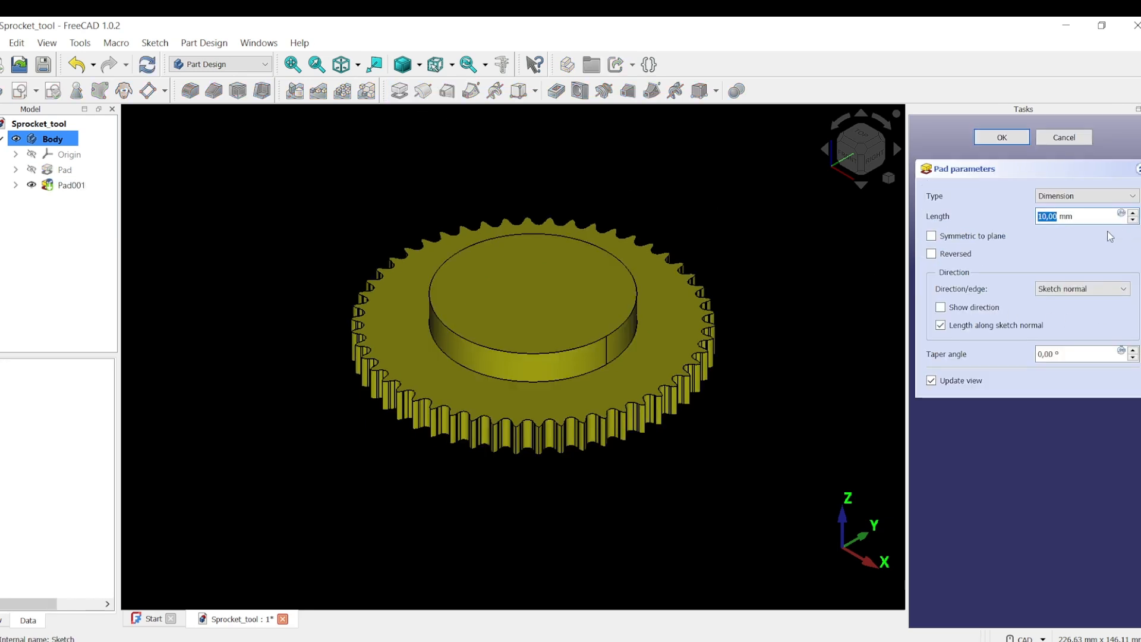
left_click_drag(1099, 216, 984, 204)
type("30")
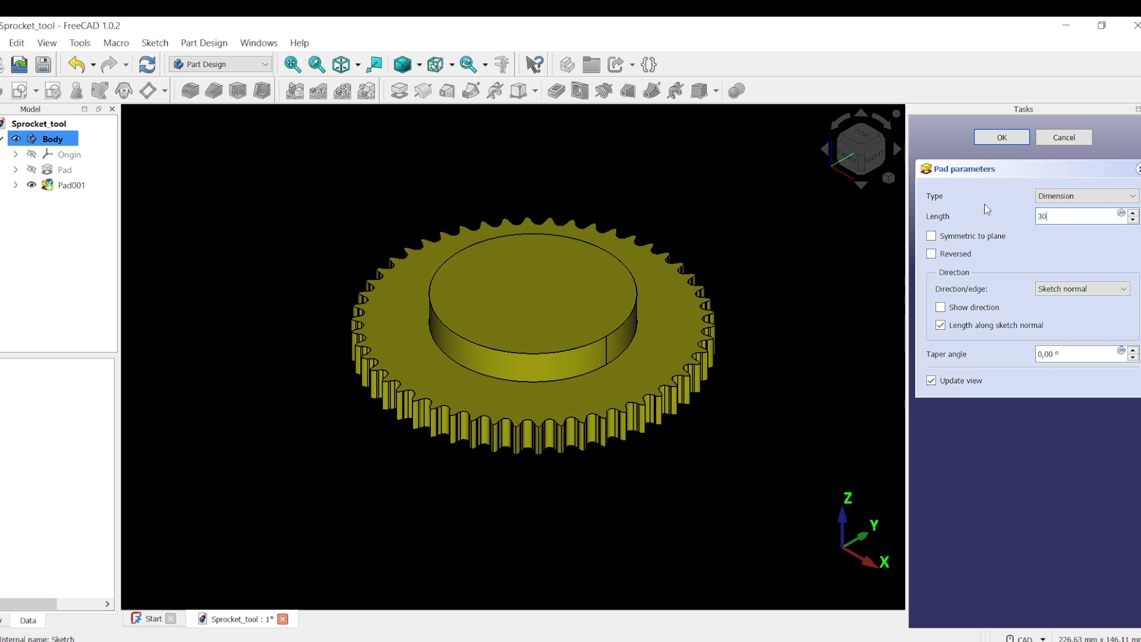
key("Return")
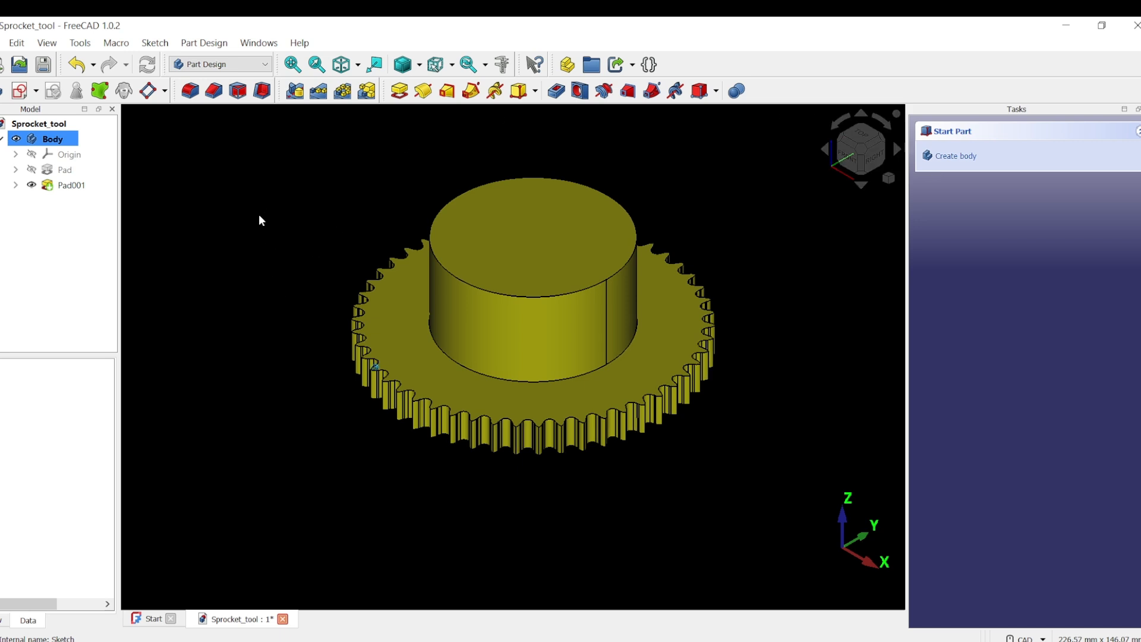
Fillet the circular edge where the hub meets the sprocket face with a 2 mm radius
middle_click_drag(261, 212, 223, 156)
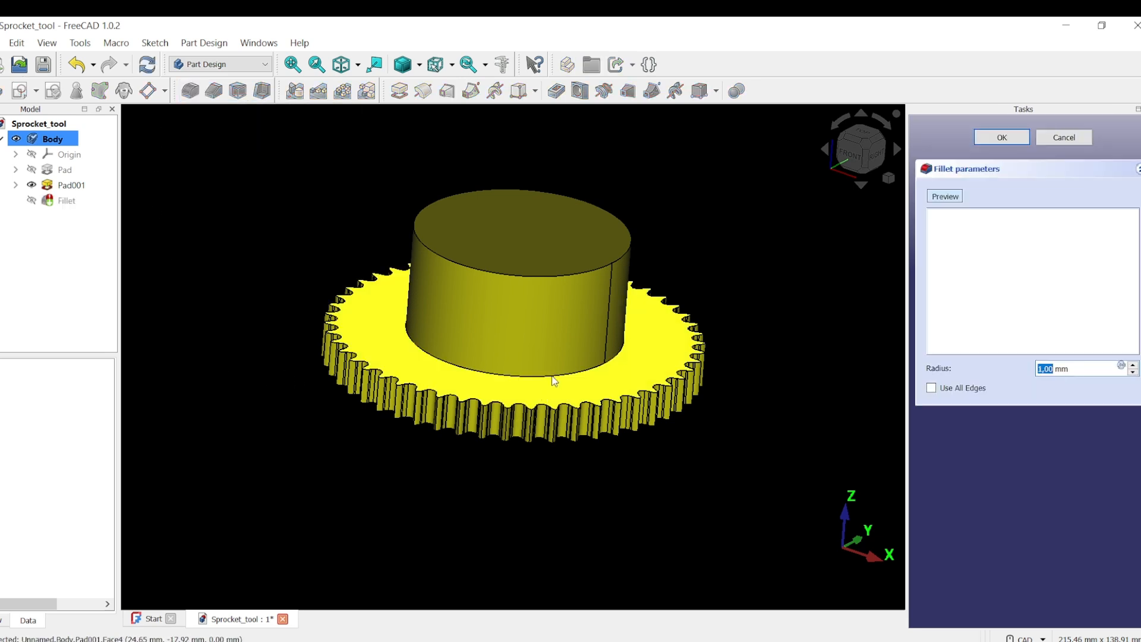
left_click(554, 374)
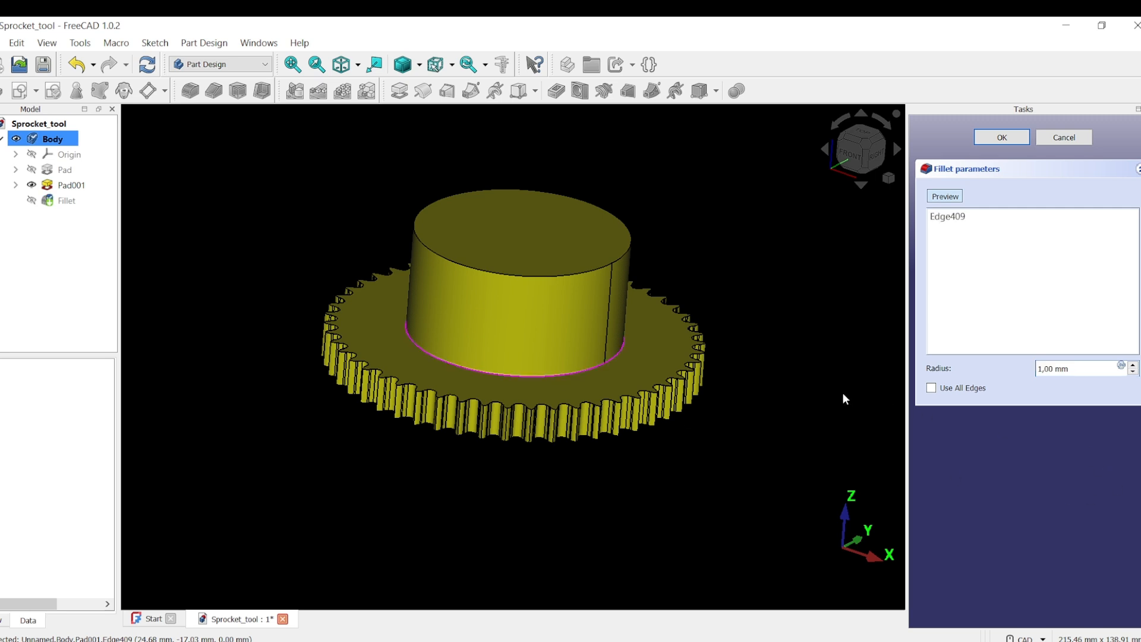
double_click(1055, 368)
type("2")
key("Return")
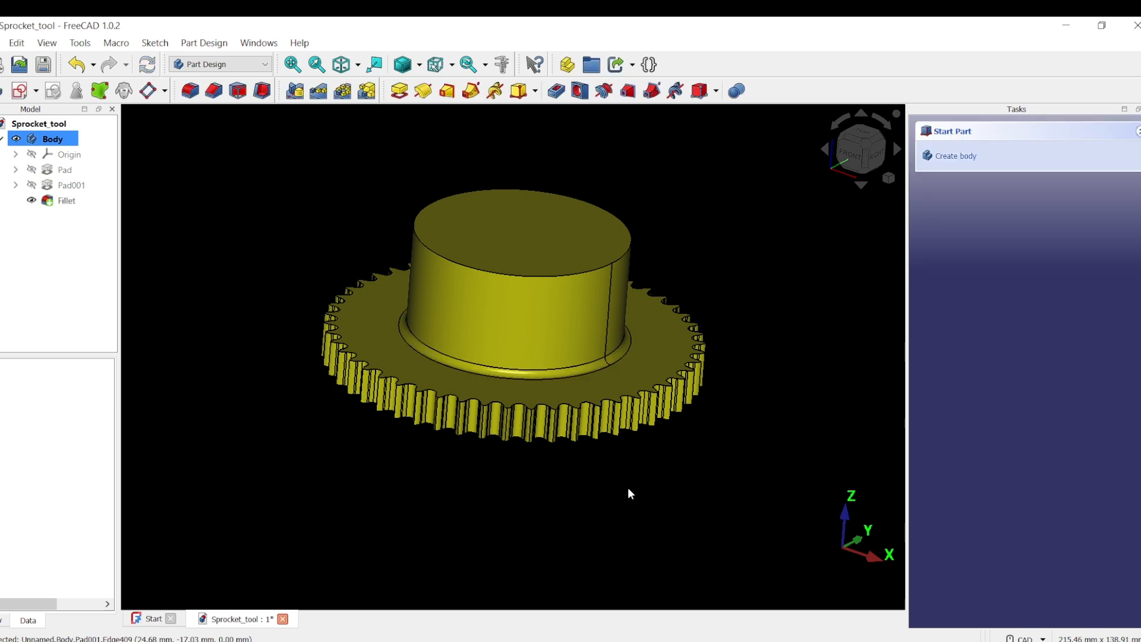
Create a new sketch on the flat sprocket face opposite the hub
middle_click_drag(628, 488, 657, 472)
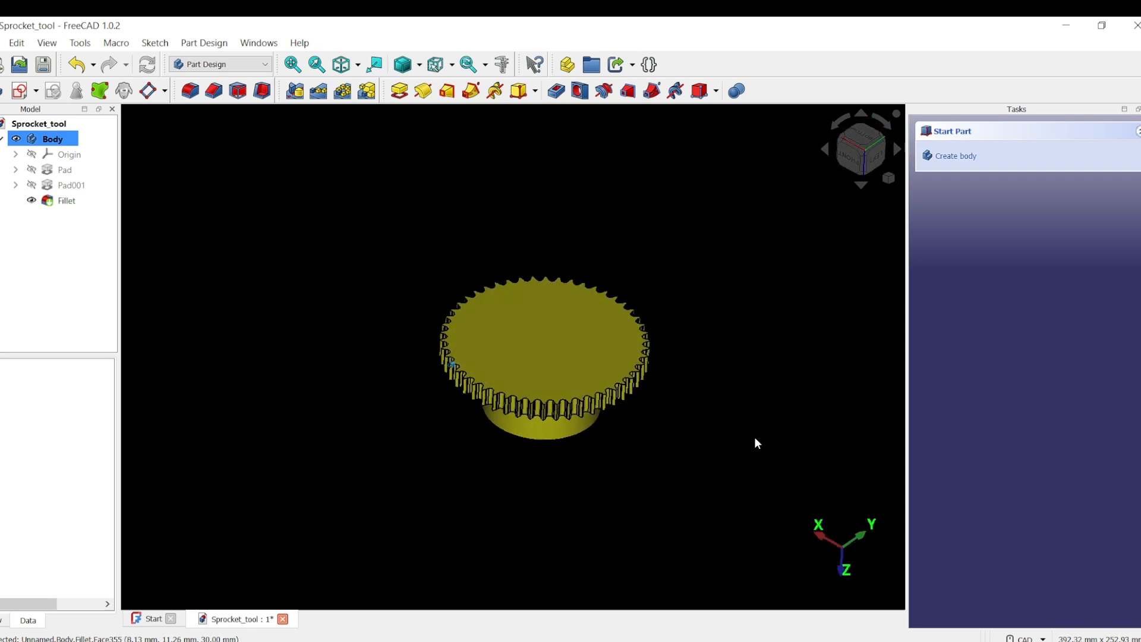
left_click(557, 348)
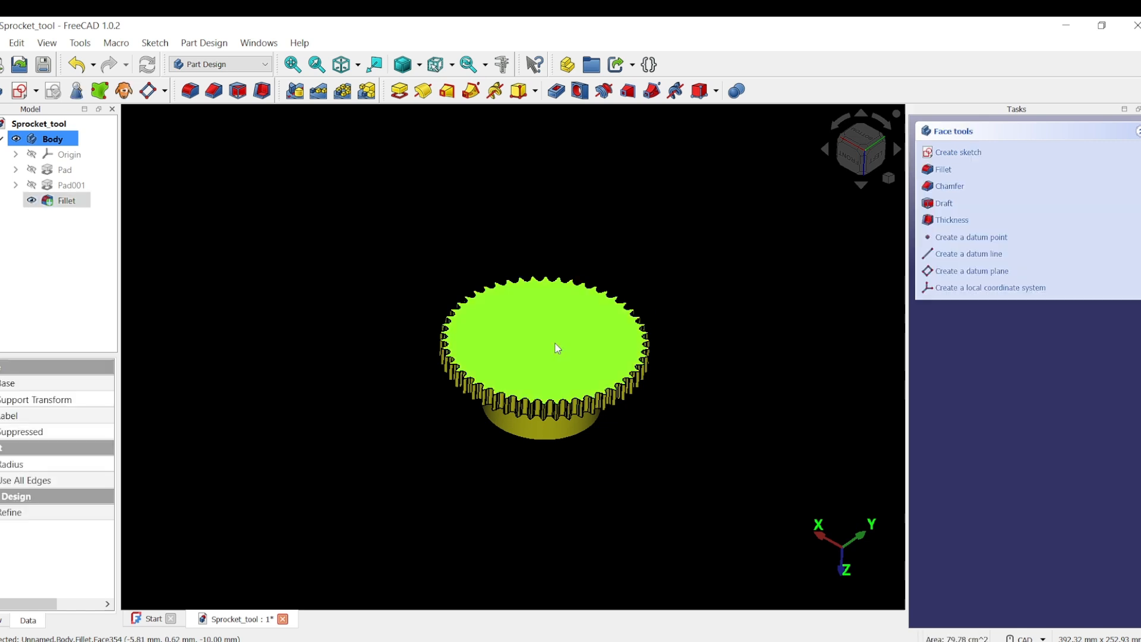
left_click(21, 91)
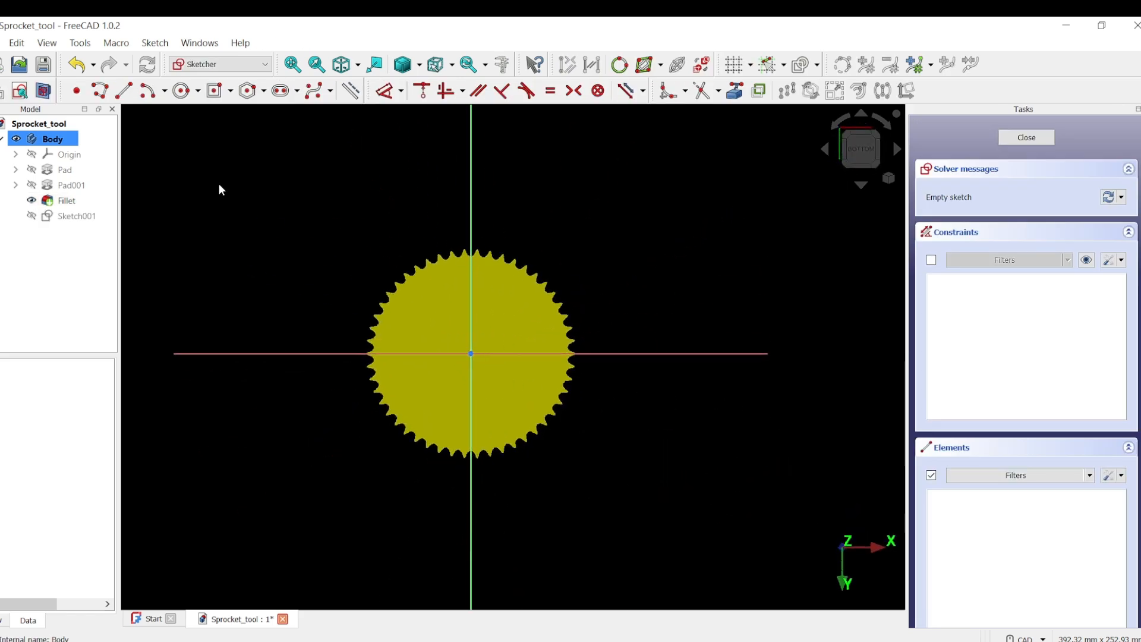
Sketch a 35 mm diameter circle centred on the origin, place its dimension outside the sprocket outline and close the sketch
left_click(182, 91)
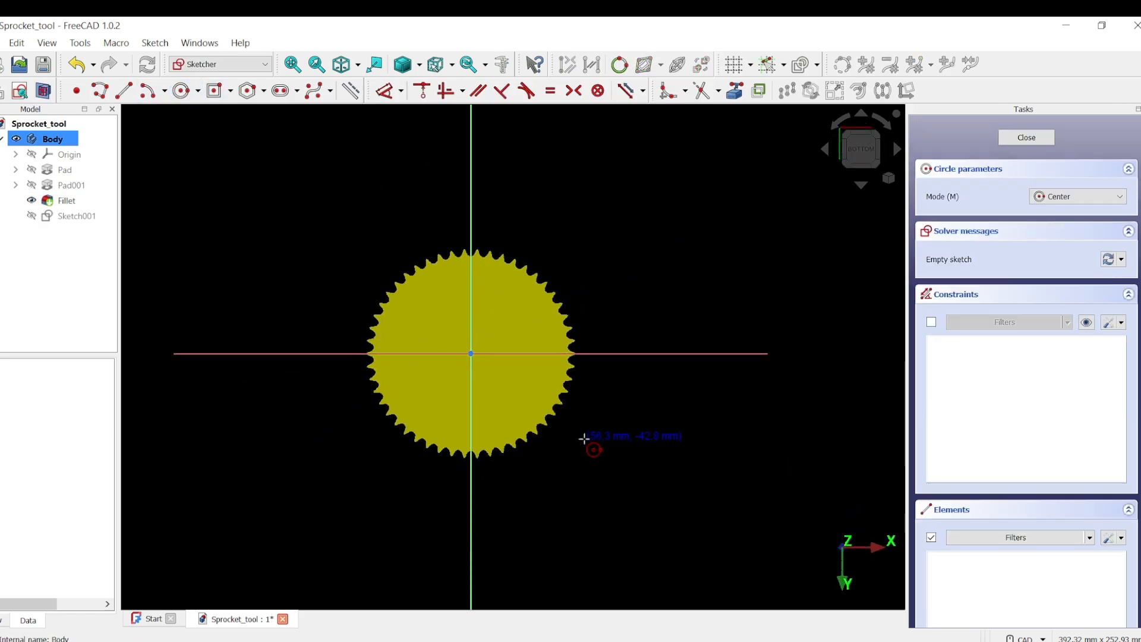
left_click(471, 353)
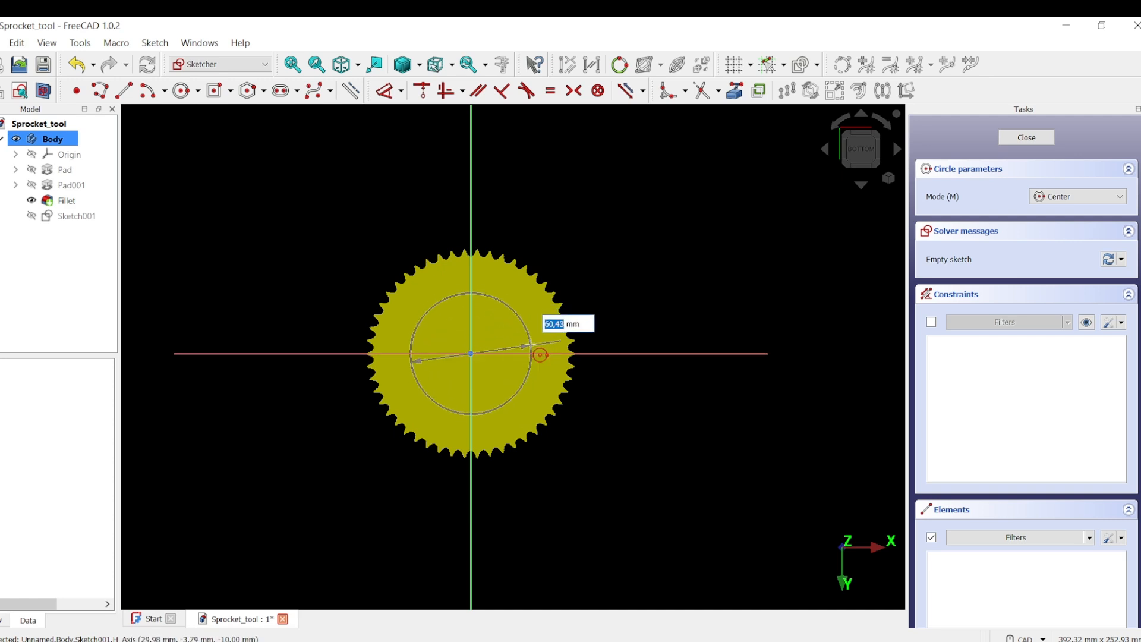
type("3")
key("Return")
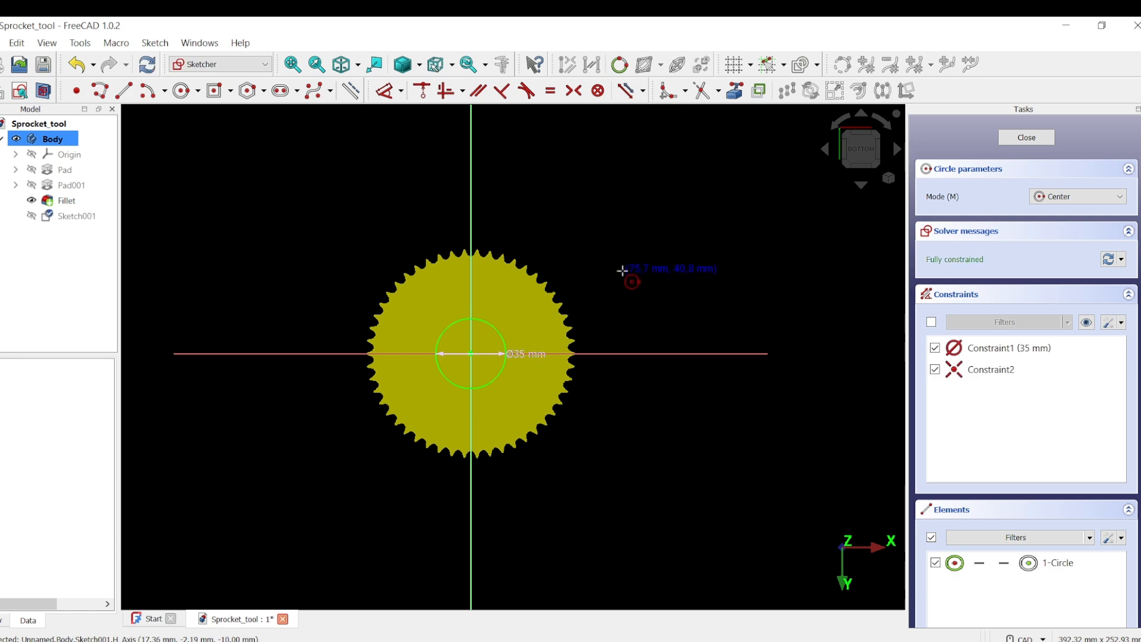
key("Escape")
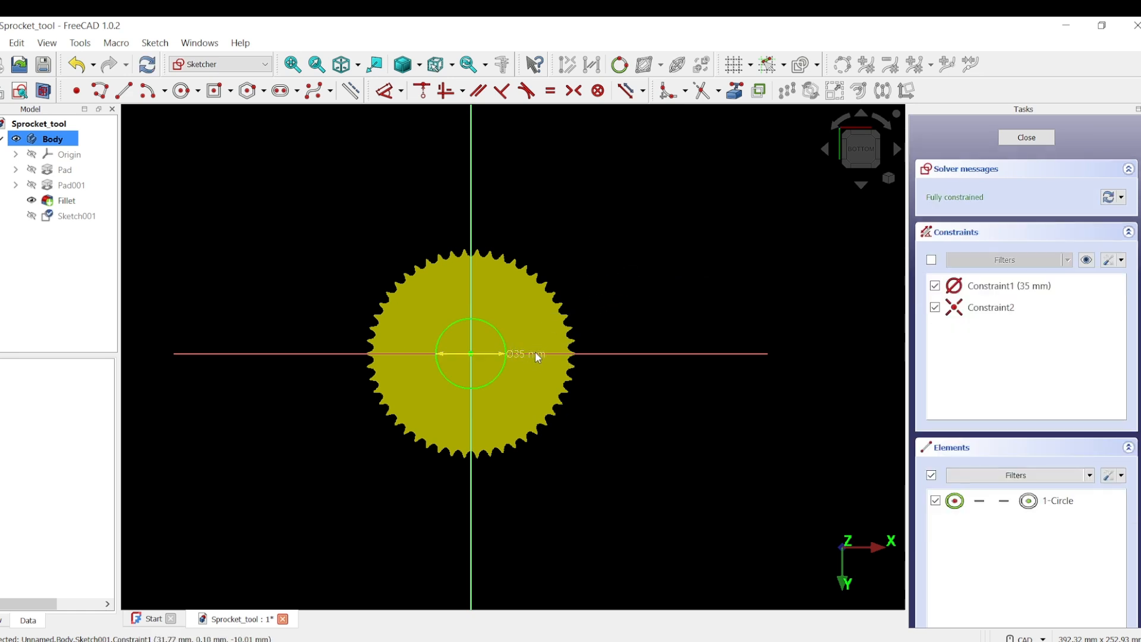
left_click_drag(535, 351, 604, 277)
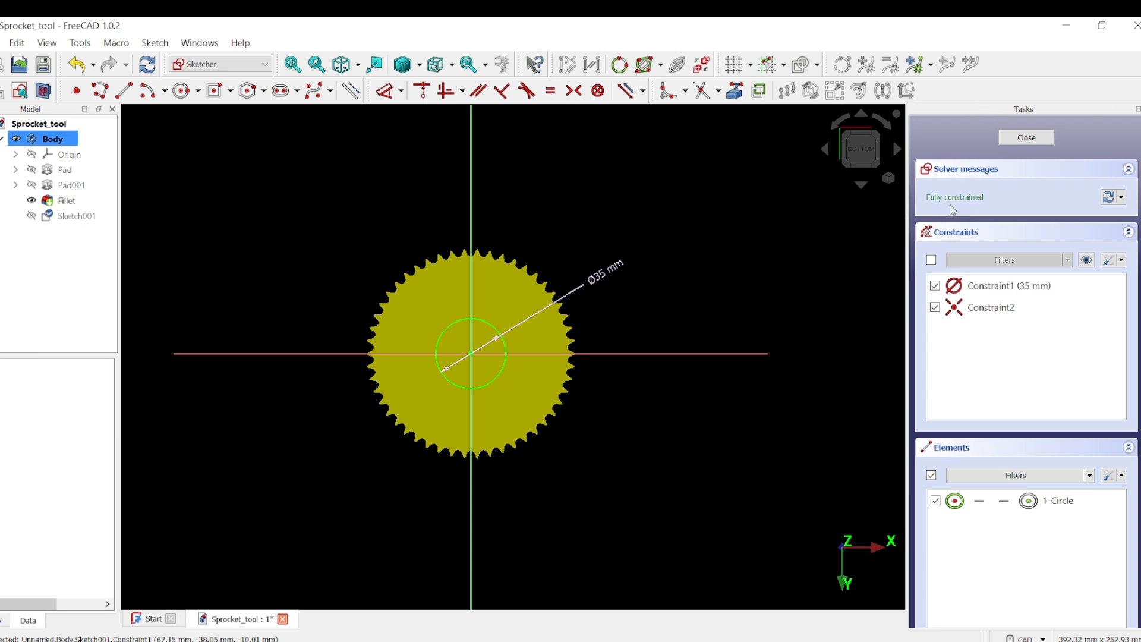
left_click(1026, 137)
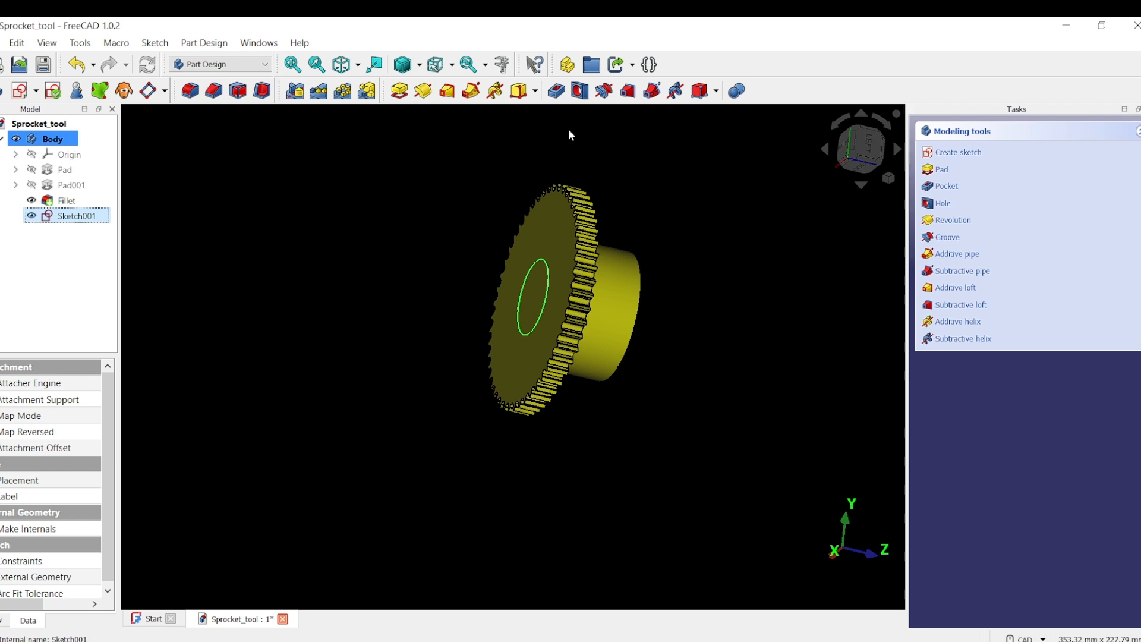
Pocket the 35 mm circle with type Through all to bore through the sprocket and hub
left_click(556, 91)
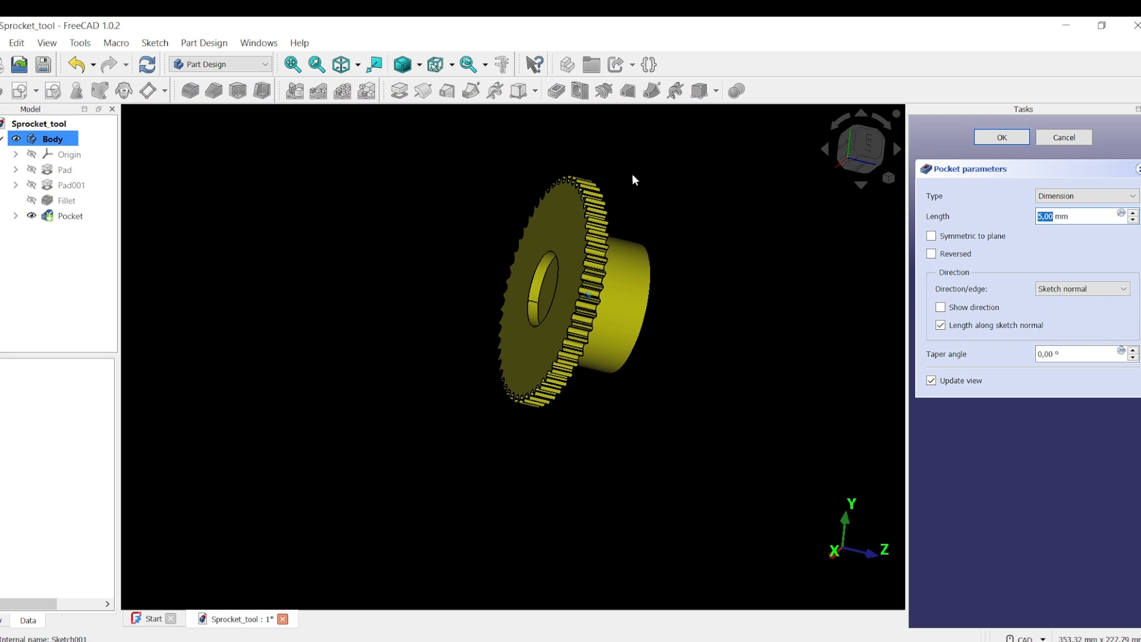
middle_click_drag(632, 173, 677, 262)
middle_click_drag(815, 304, 769, 290)
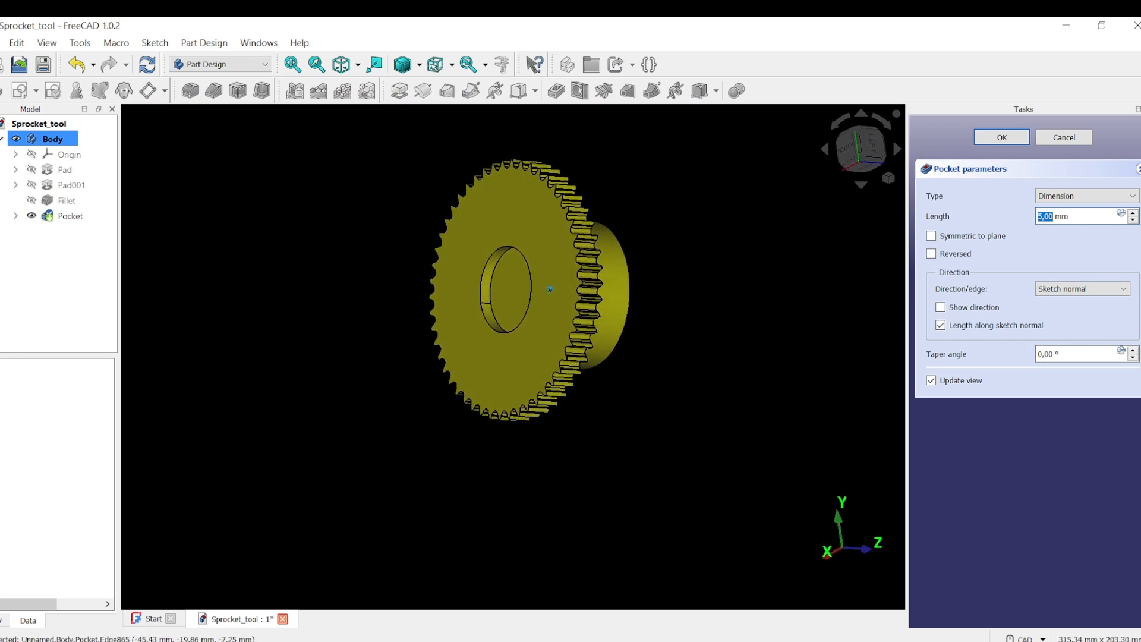
left_click(1134, 198)
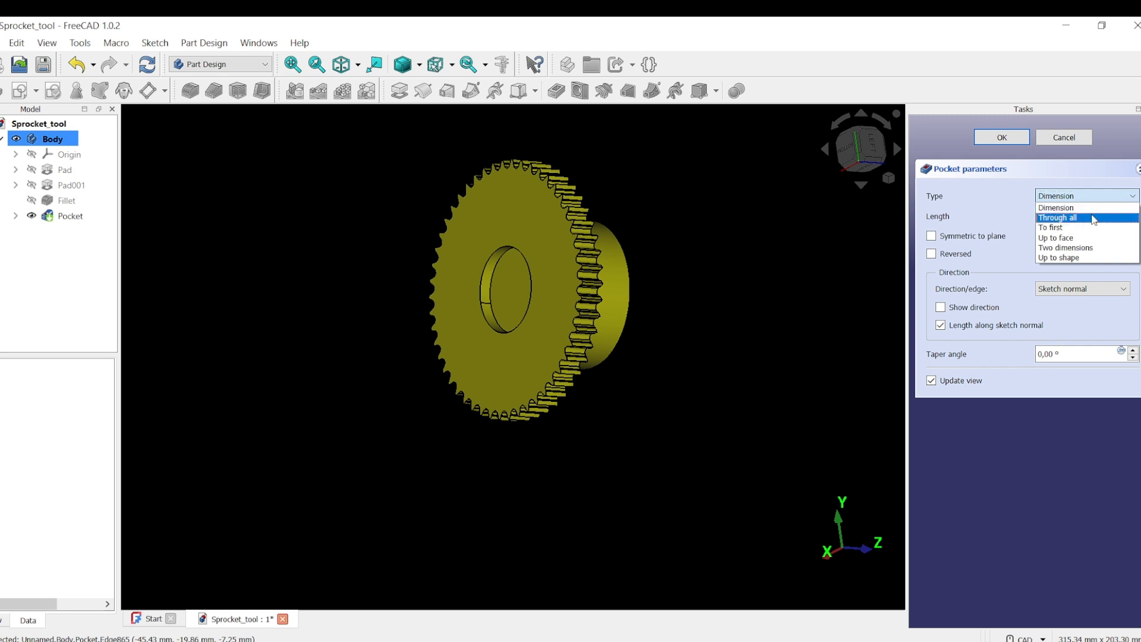
key("Escape")
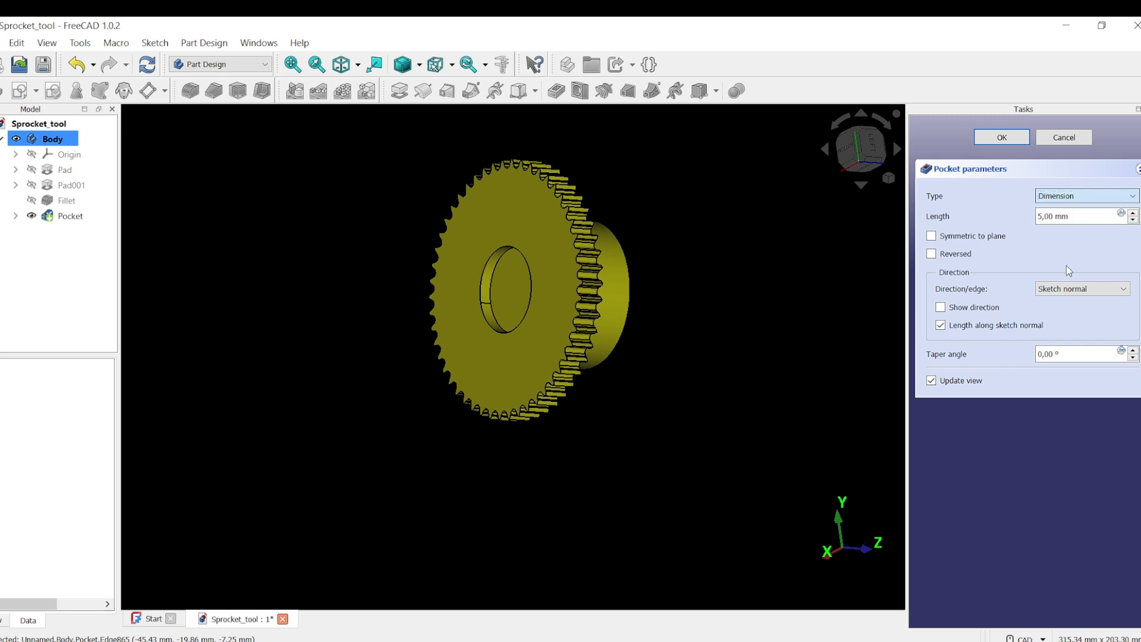
key("Down")
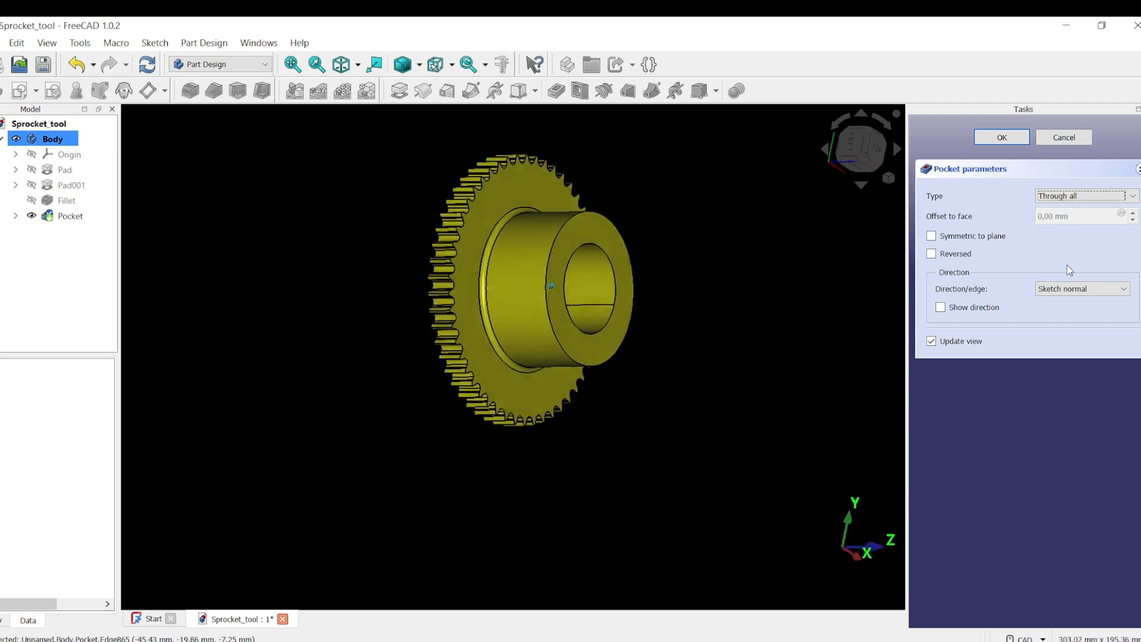
left_click(1012, 140)
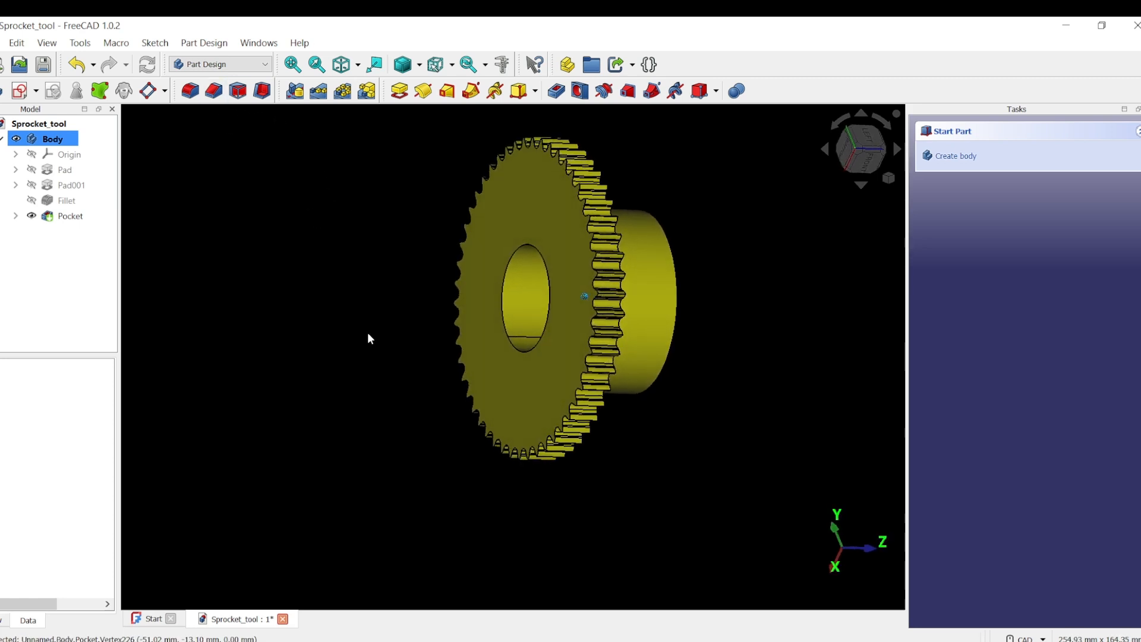
Chamfer both end edges of the central bore with an equal distance of 2 mm
left_click(501, 302)
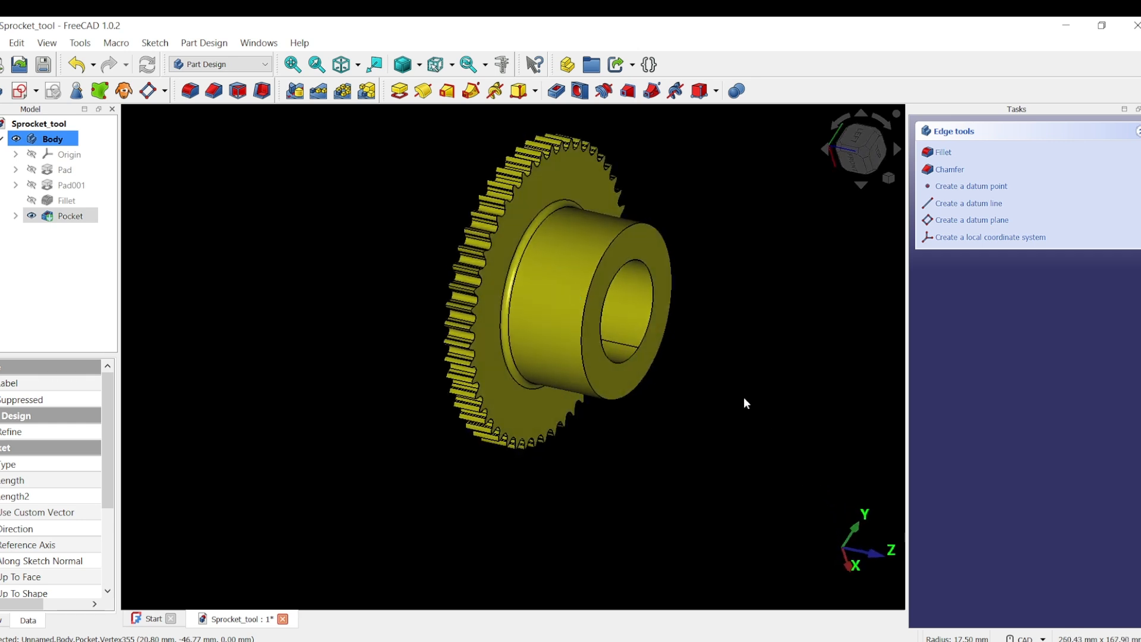
left_click(653, 305)
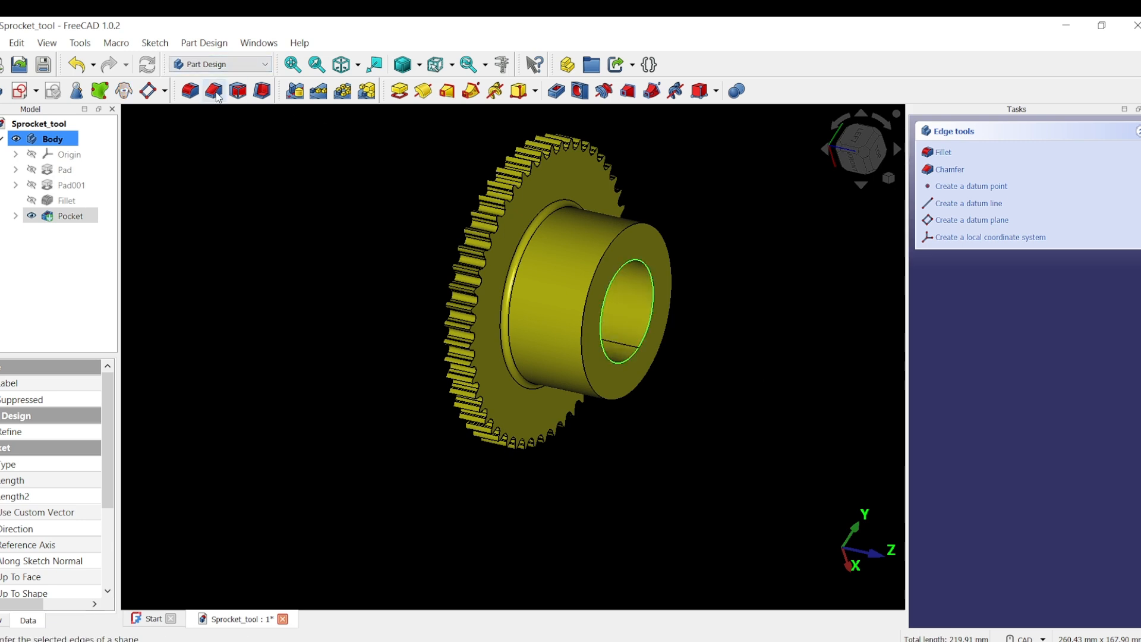
left_click(216, 93)
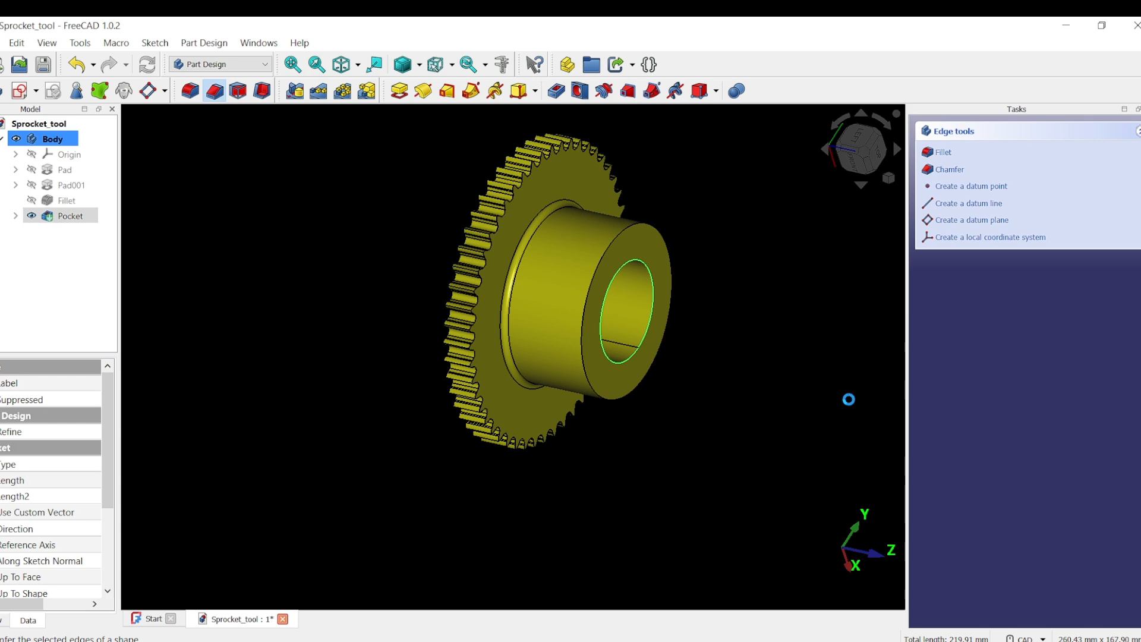
key("0")
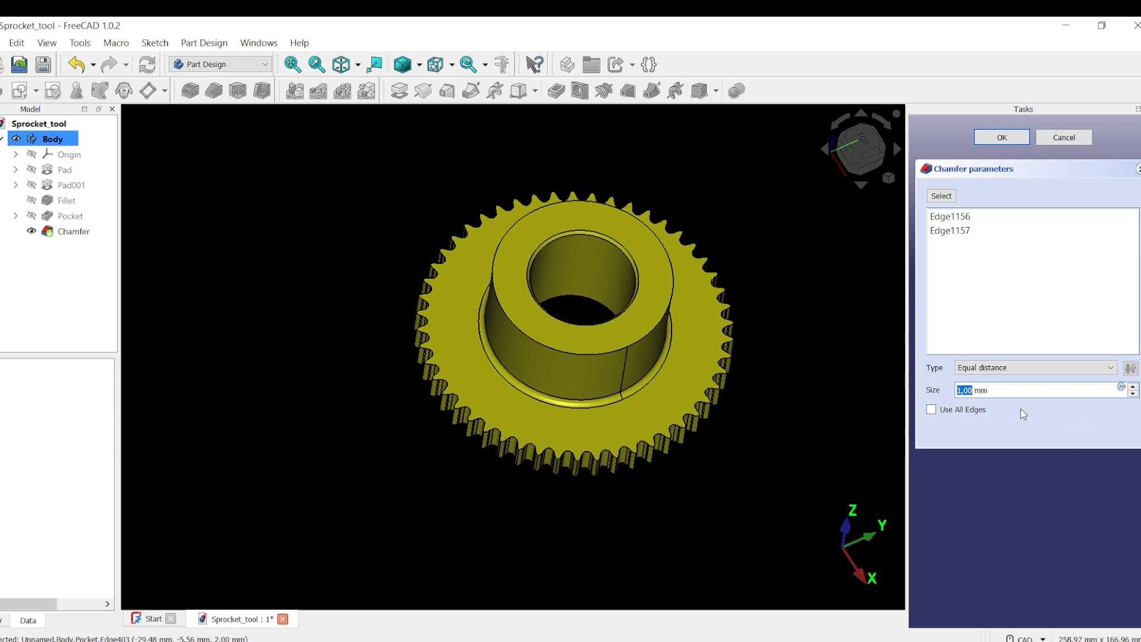
left_click_drag(1017, 391, 928, 372)
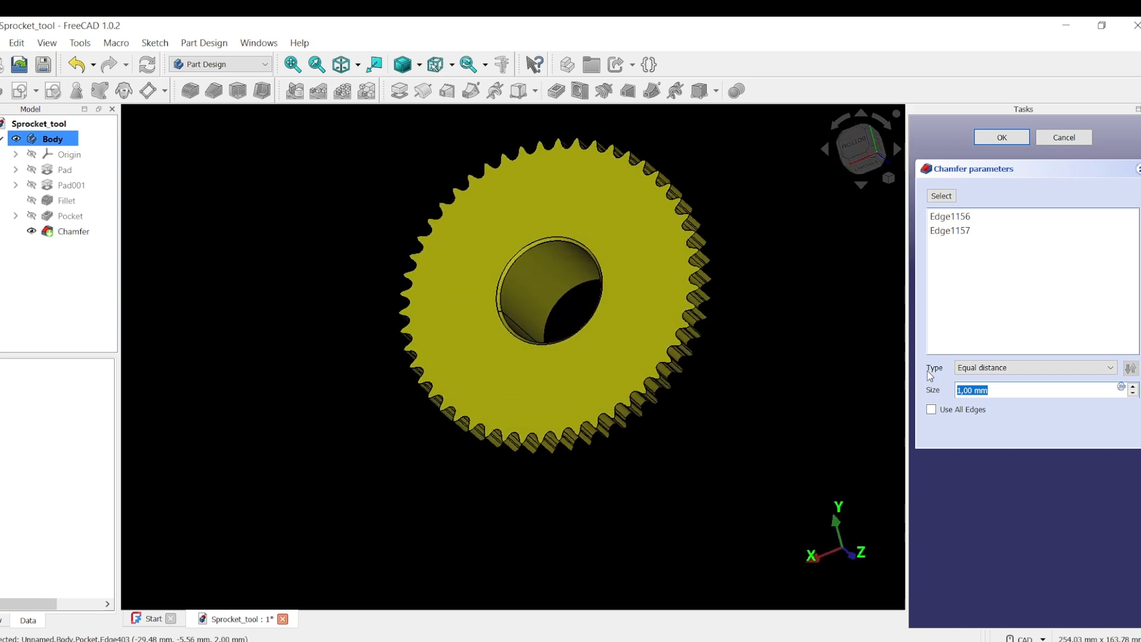
type("2")
left_click(1002, 138)
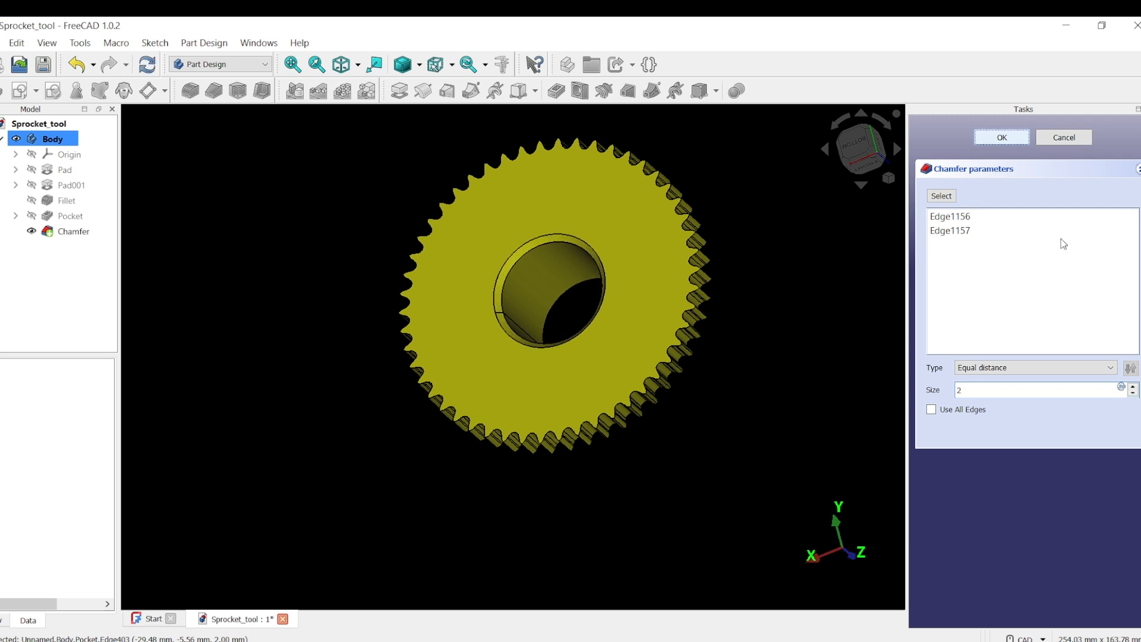
left_click(998, 138)
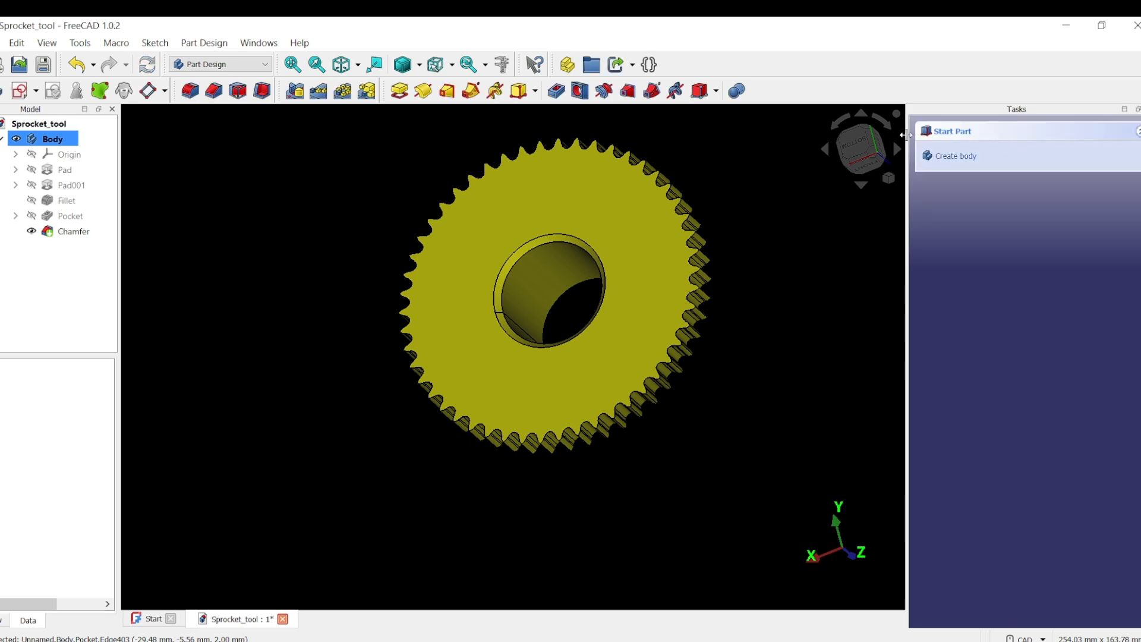
Edit the sprocket profile under the first pad and set its number of teeth to 40
middle_click_drag(762, 238, 726, 321)
key("5")
scroll(729, 318, "up", 2)
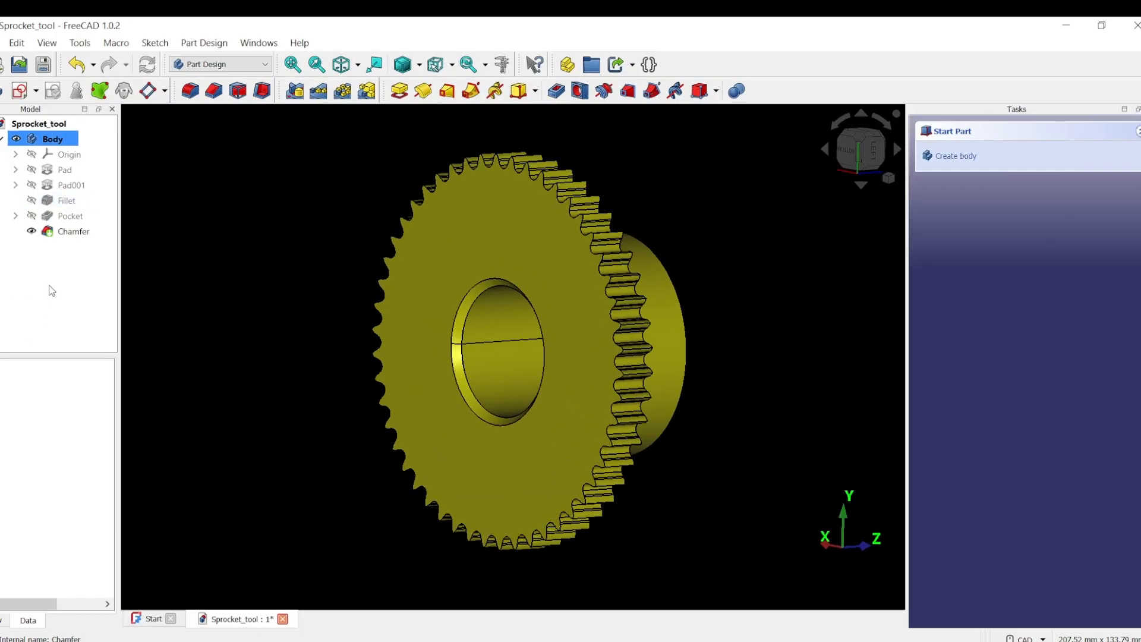
left_click(16, 170)
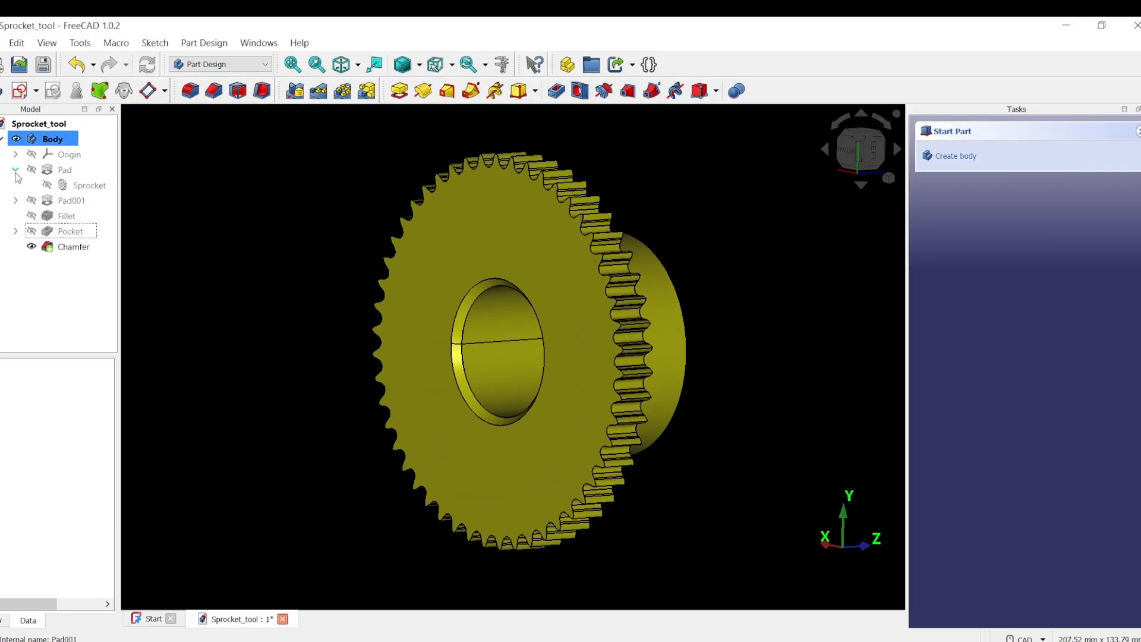
left_click(89, 186)
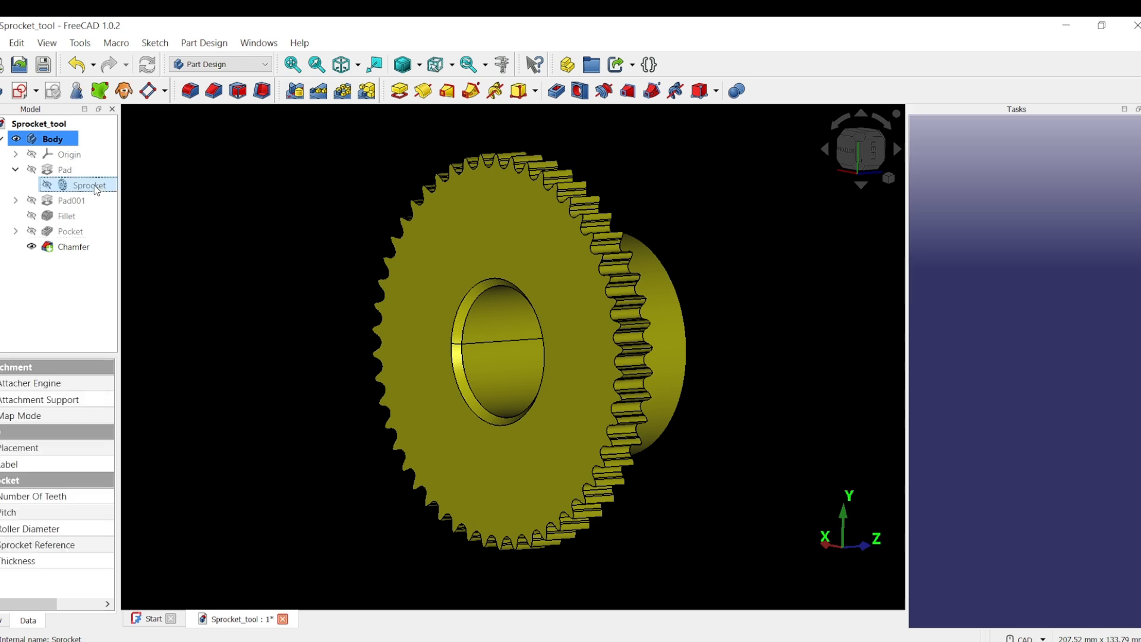
double_click(90, 186)
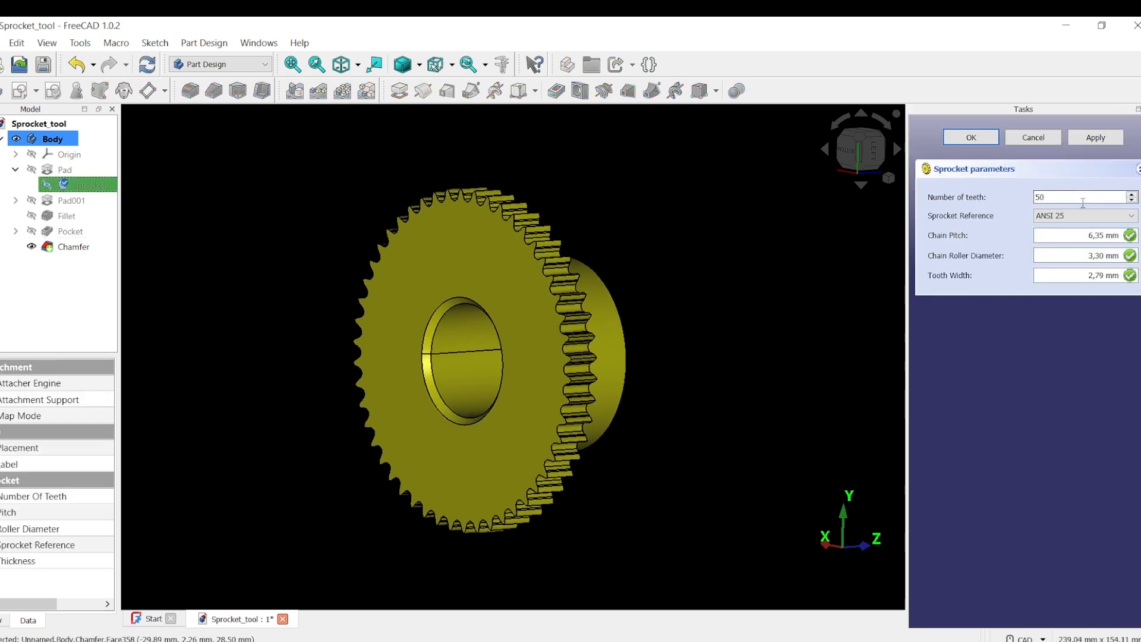
left_click_drag(1059, 195, 968, 184)
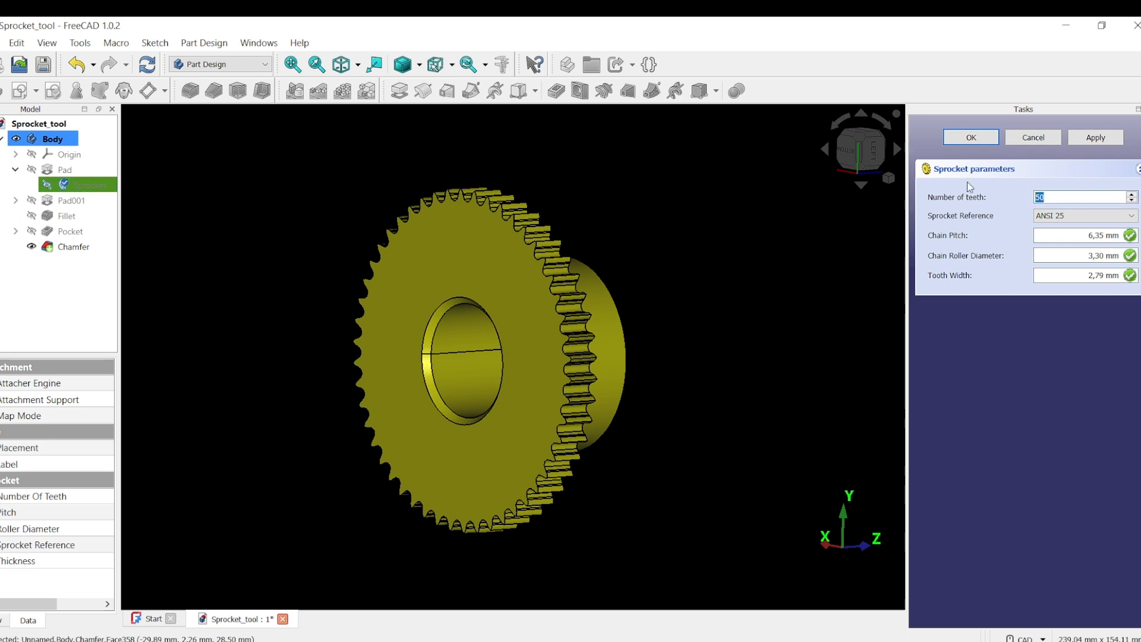
type("40")
left_click(988, 143)
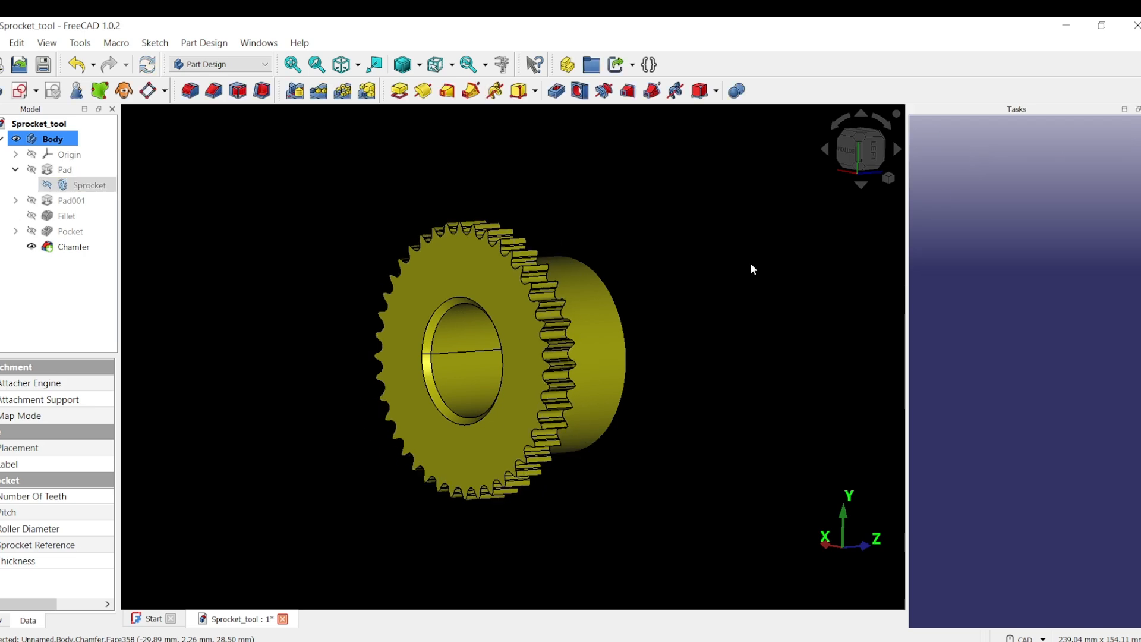
key("1")
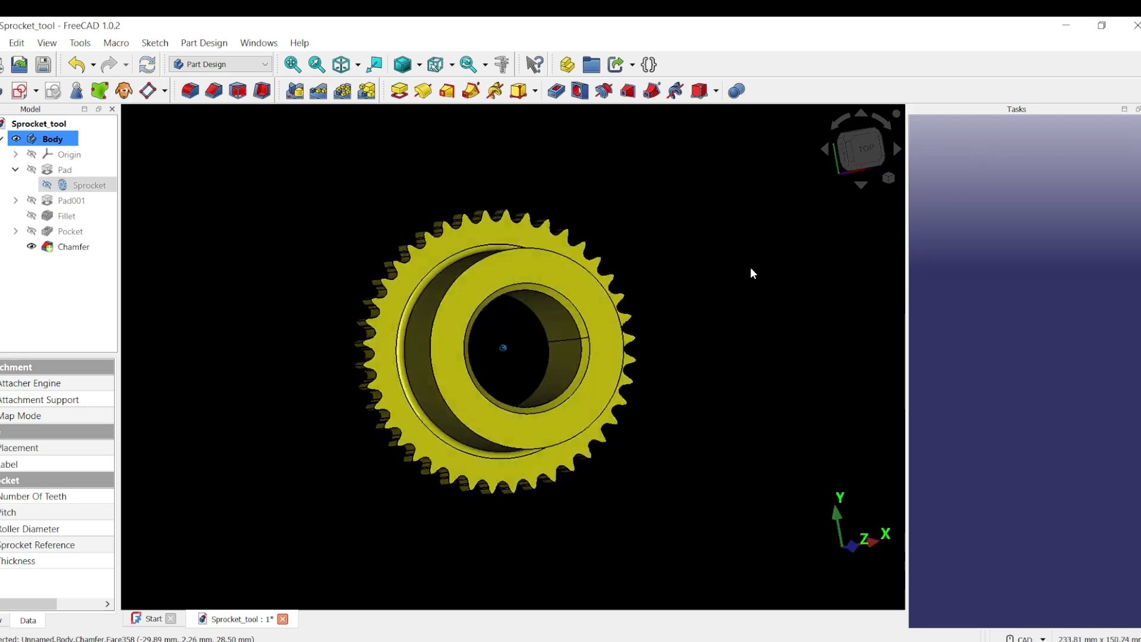
key("5")
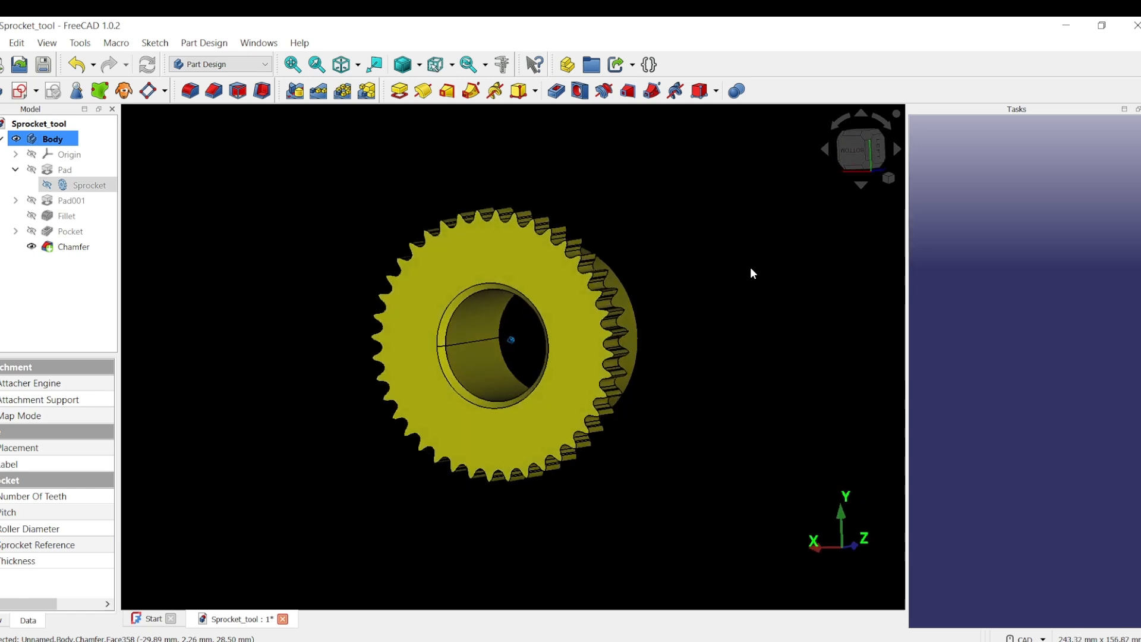
Edit the sprocket profile under the first pad, setting its number of teeth to 50 and its sprocket reference to ANSI 35
double_click(89, 185)
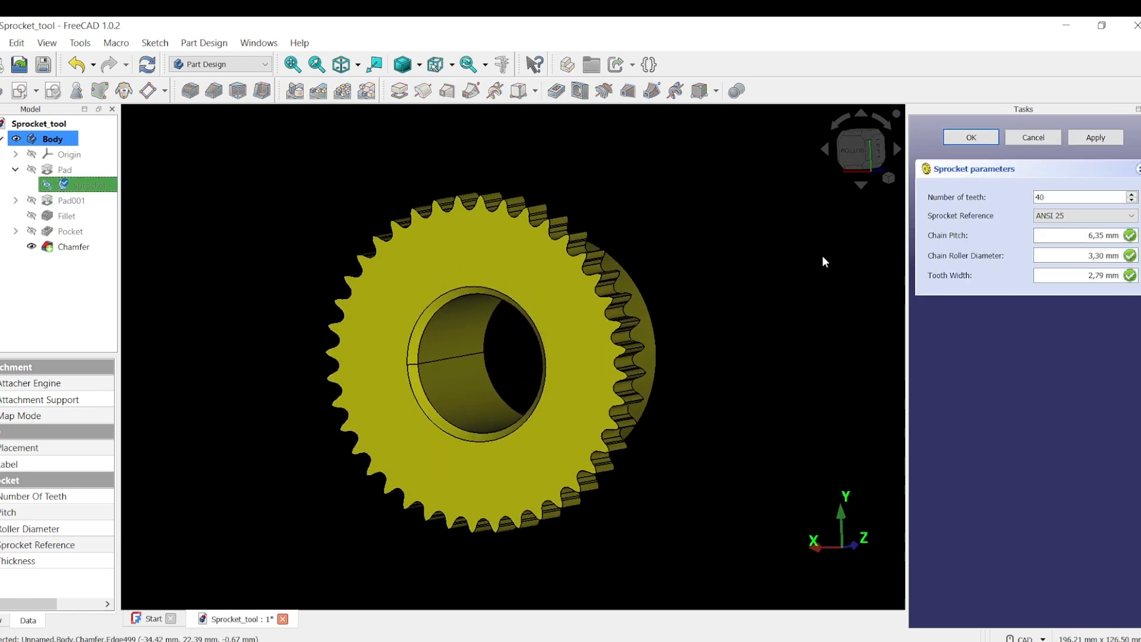
double_click(1027, 197)
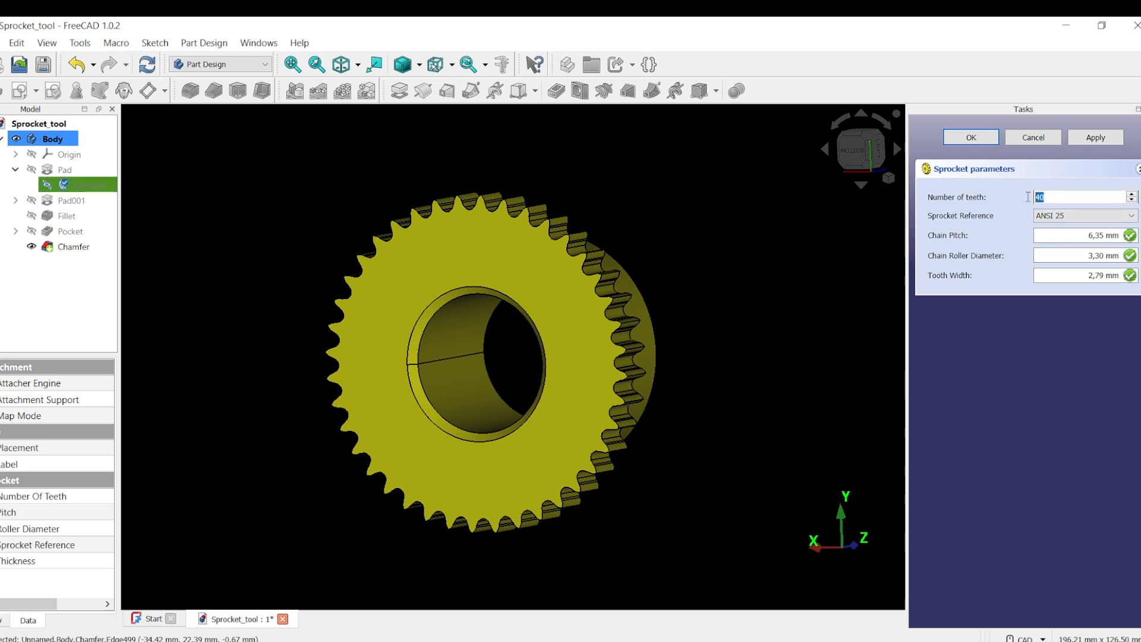
type("50")
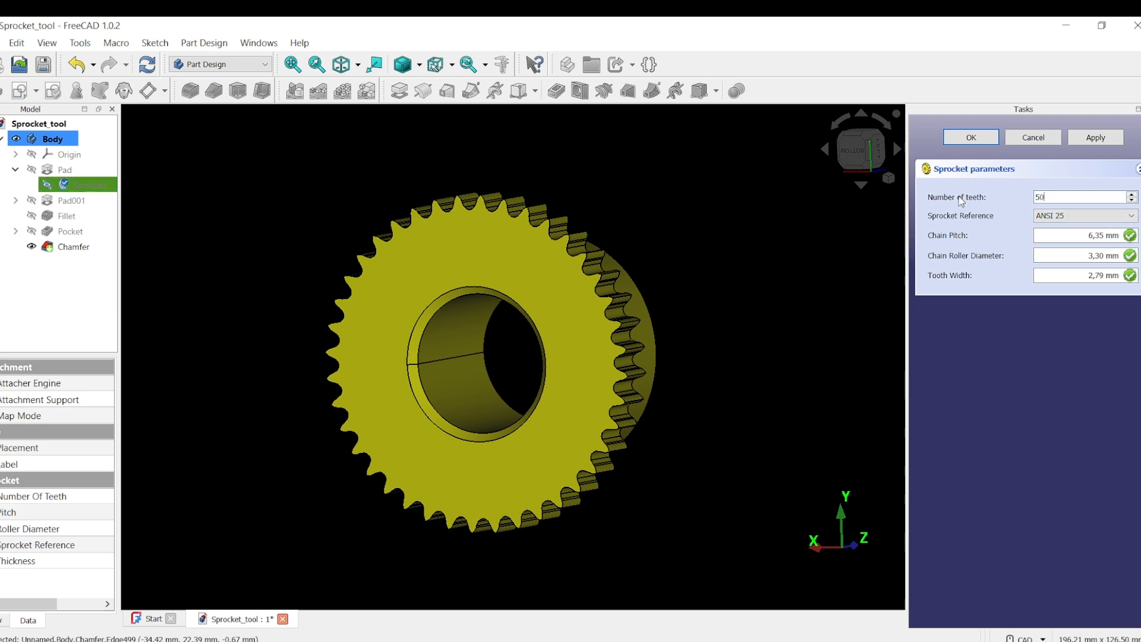
left_click(1132, 217)
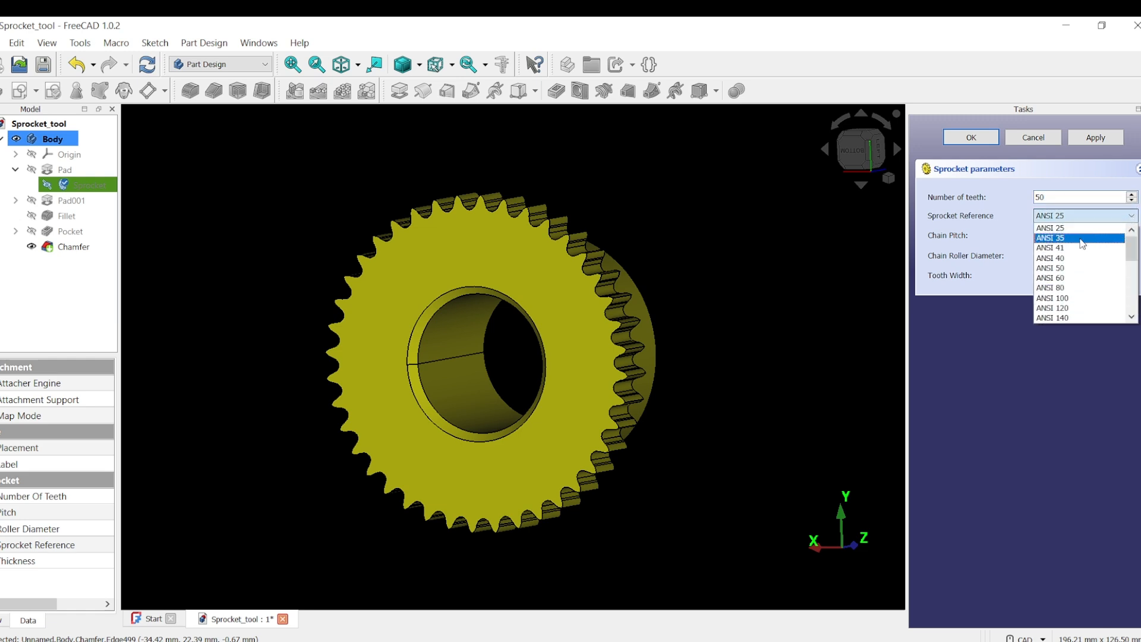
left_click(1082, 238)
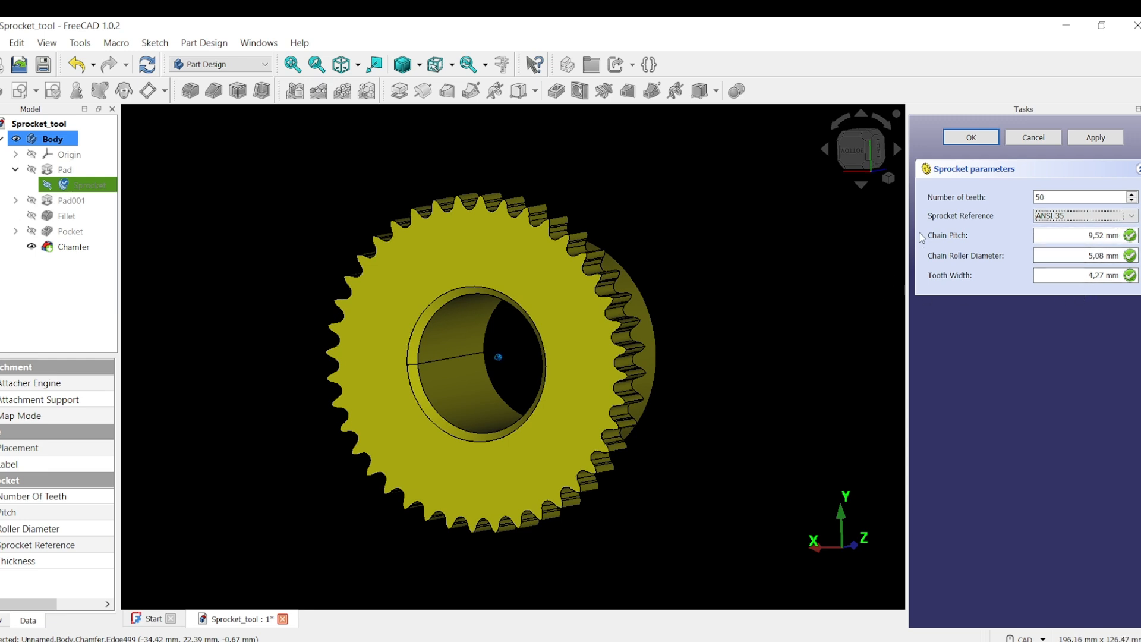
left_click(1096, 138)
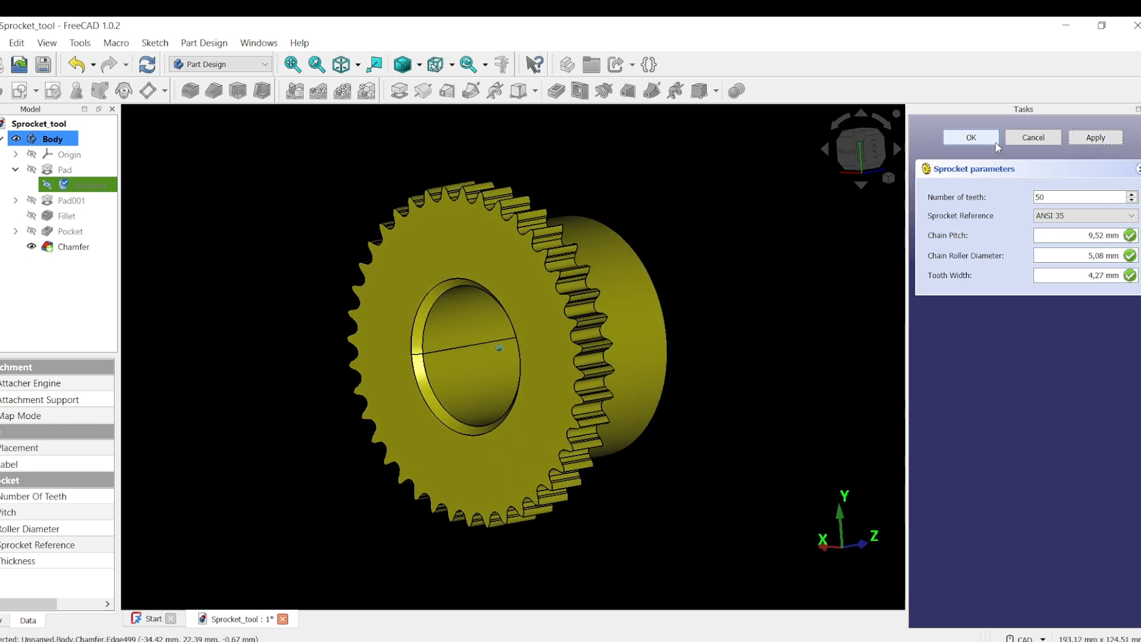
left_click(978, 143)
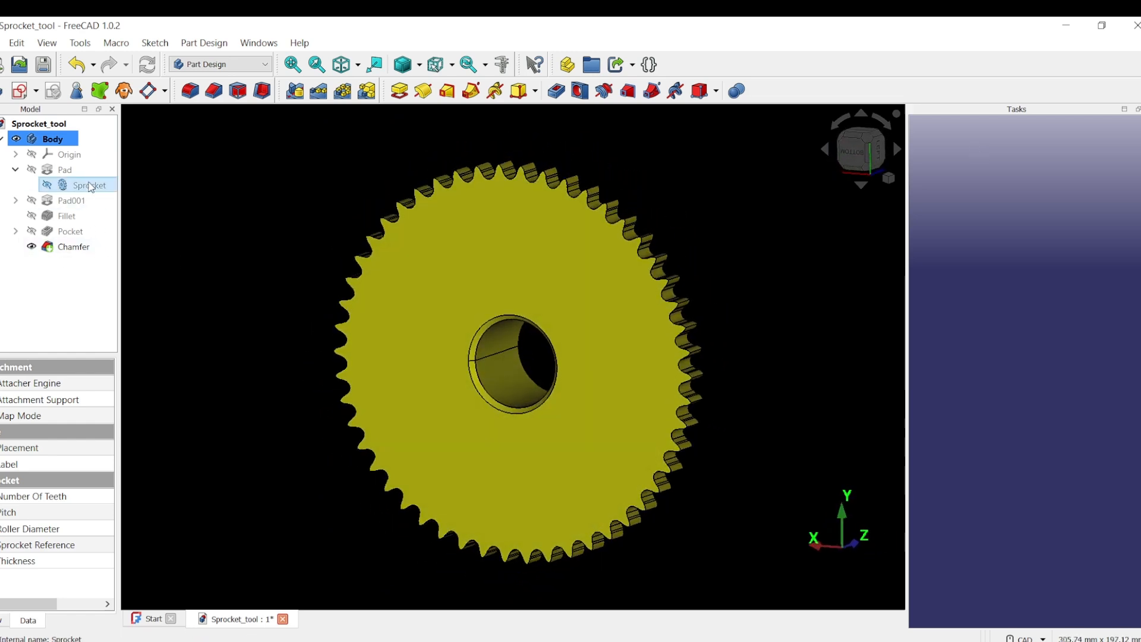
Change the sprocket profile's reference to ISO 606 06B and apply it to the model
left_click(109, 183)
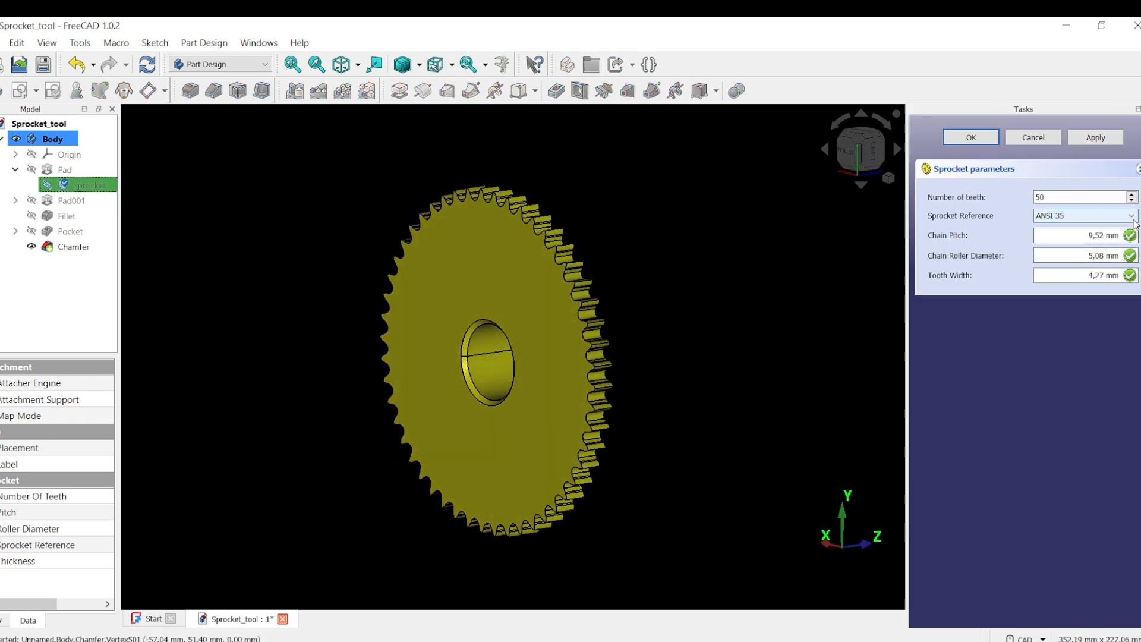
left_click(1105, 216)
scroll(1101, 268, "down", 3)
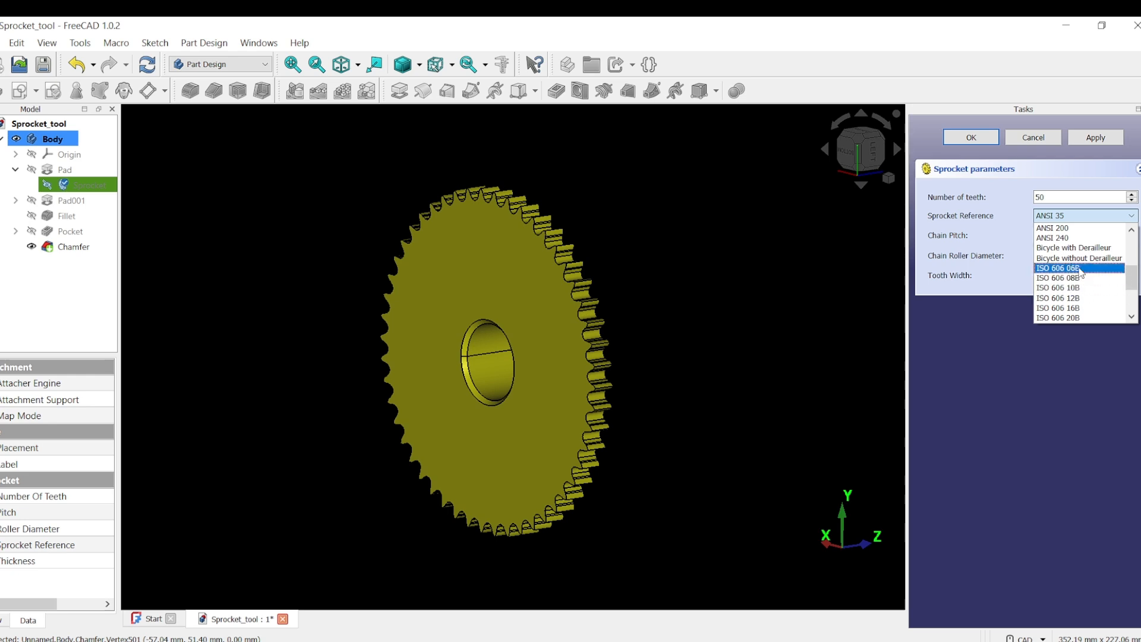
left_click(1085, 269)
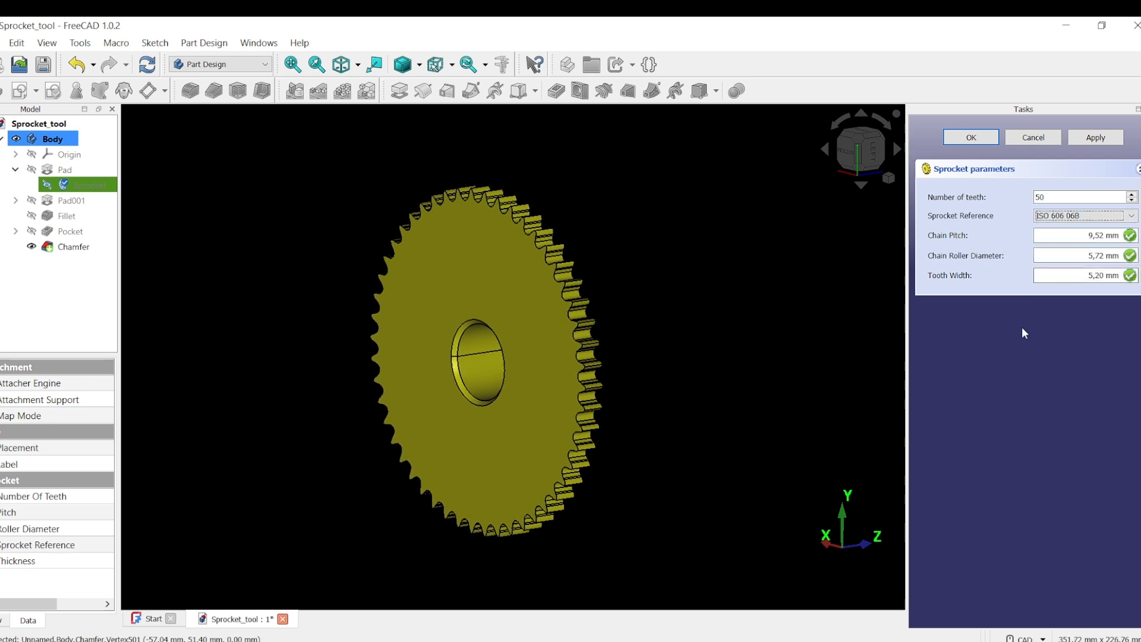
left_click(1103, 138)
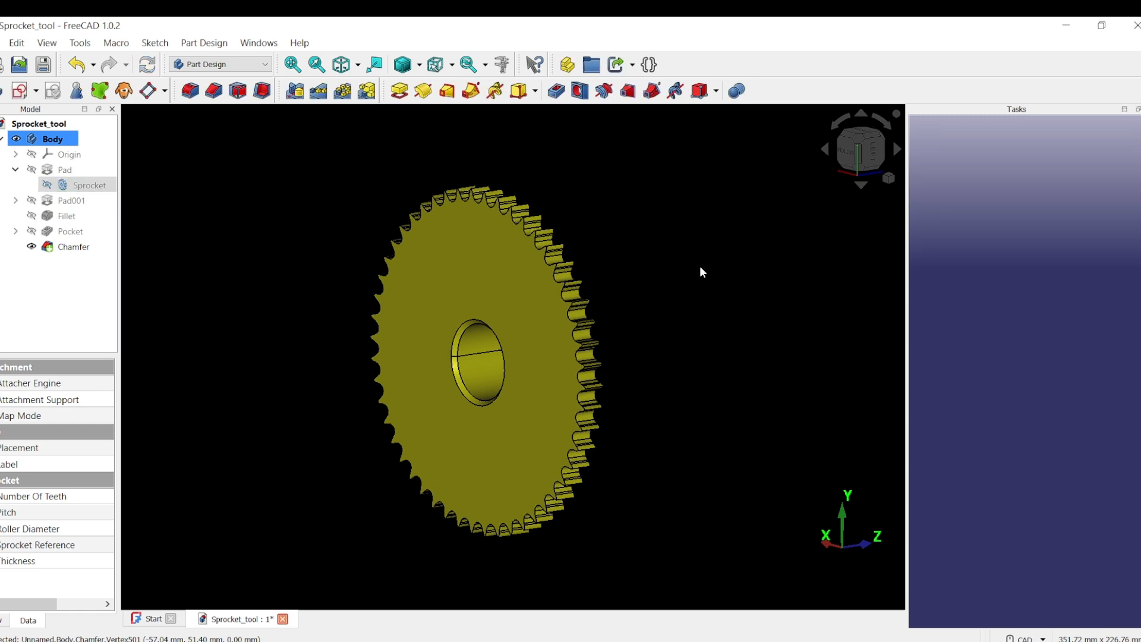
Reopen the sprocket profile's parameters and set its sprocket reference to Motorcycle 420
mouse_move(700, 267)
middle_mouse_down()
mouse_move(579, 271)
mouse_move(683, 267)
middle_mouse_up()
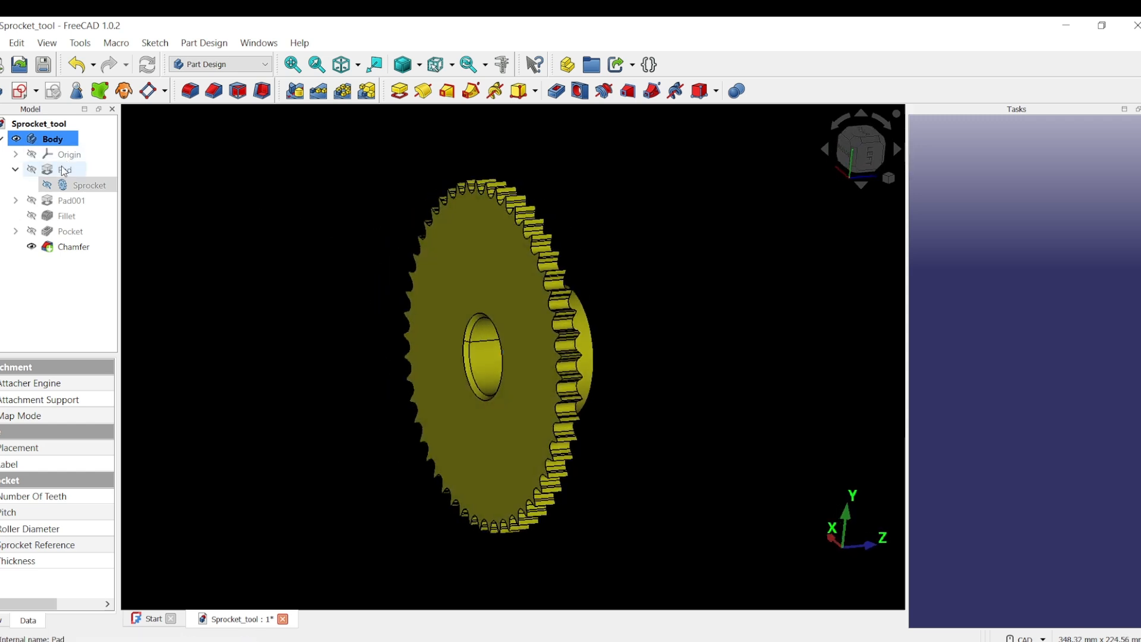
double_click(96, 185)
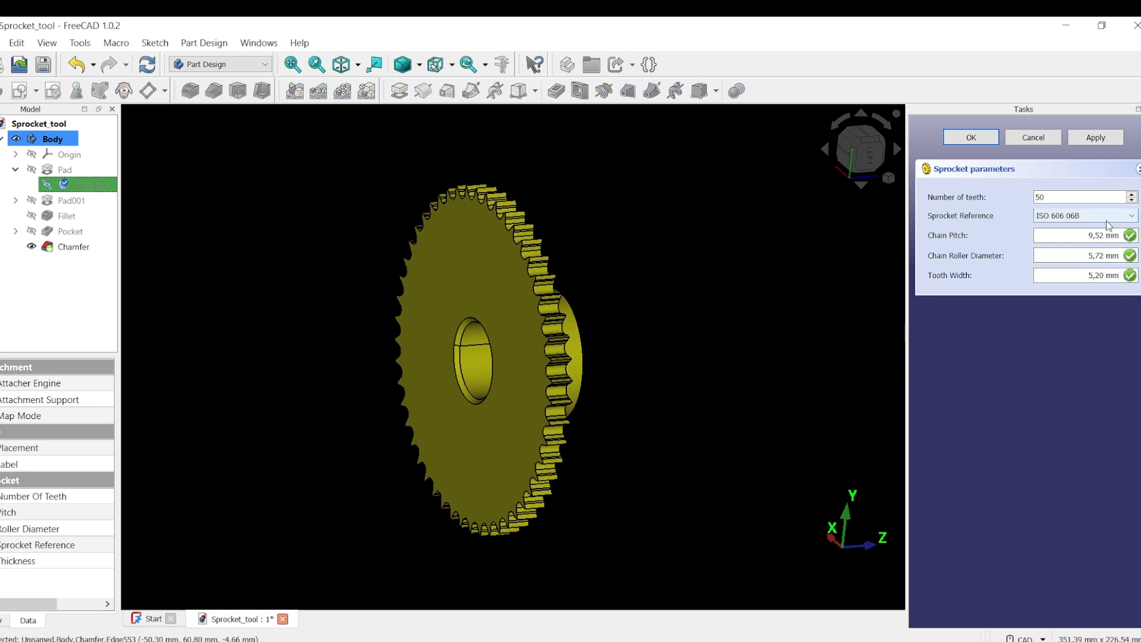
left_click(1133, 219)
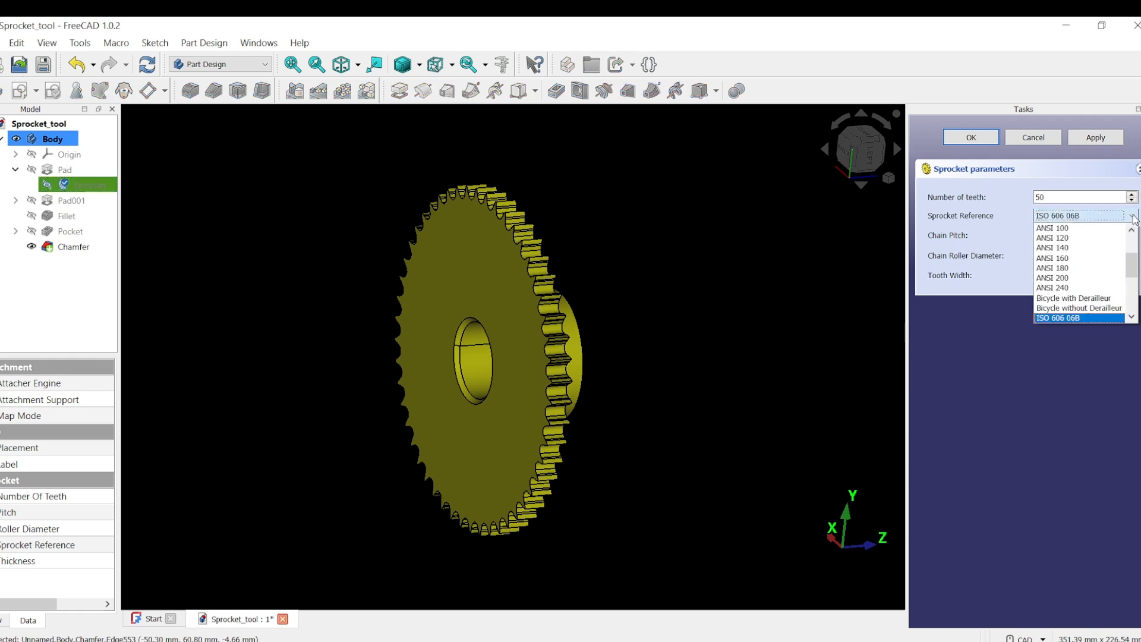
scroll(1121, 267, "up", 2)
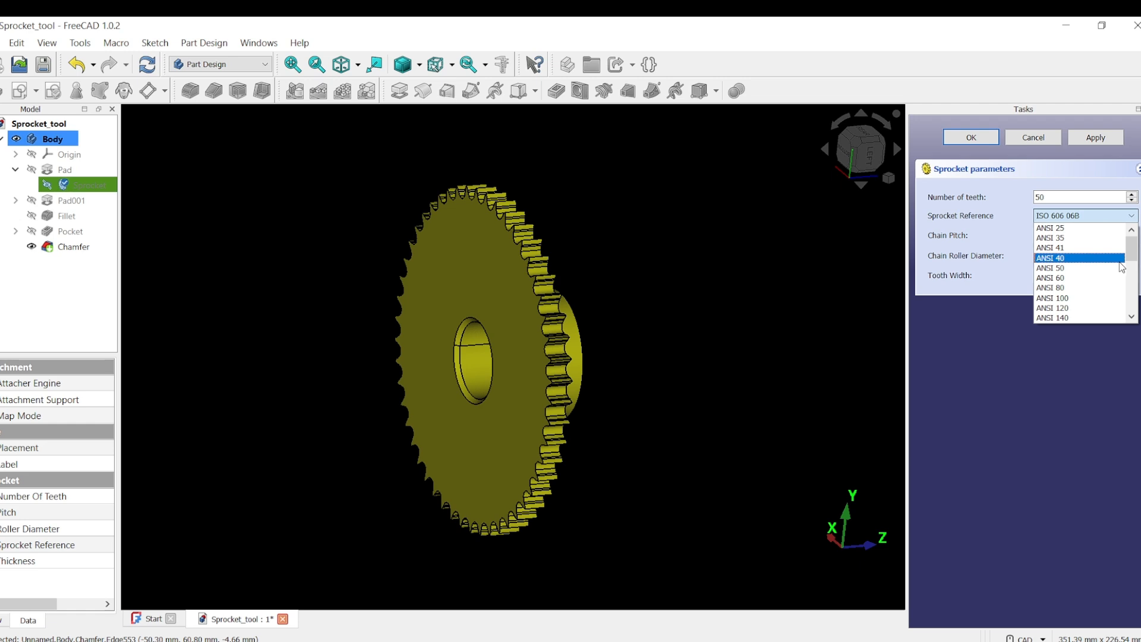
scroll(1121, 267, "down", 6)
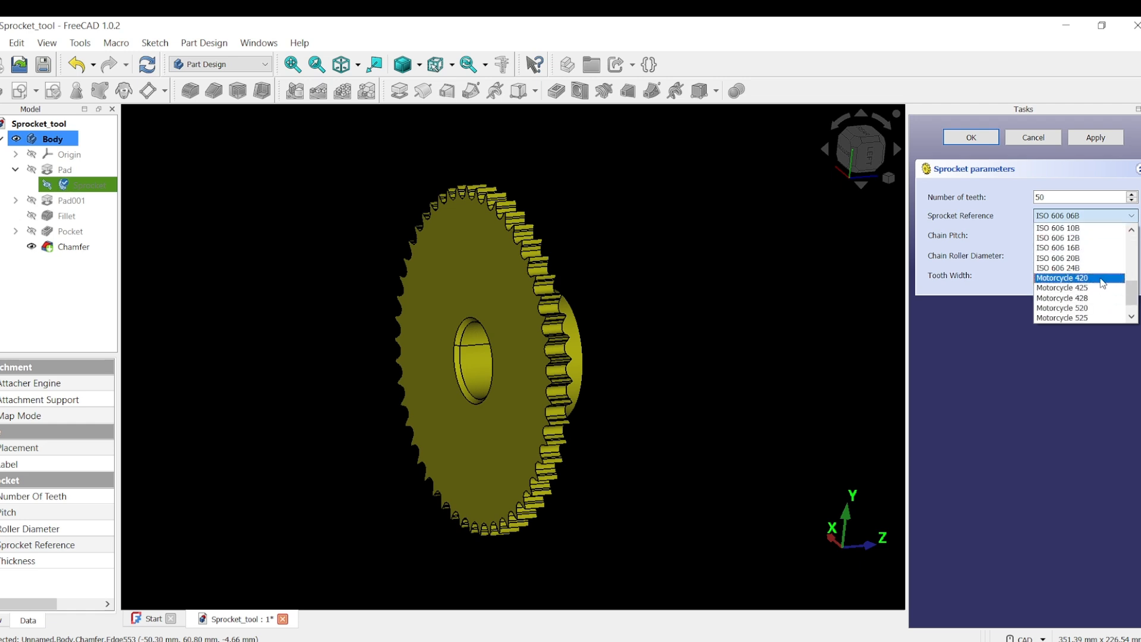
left_click(1102, 279)
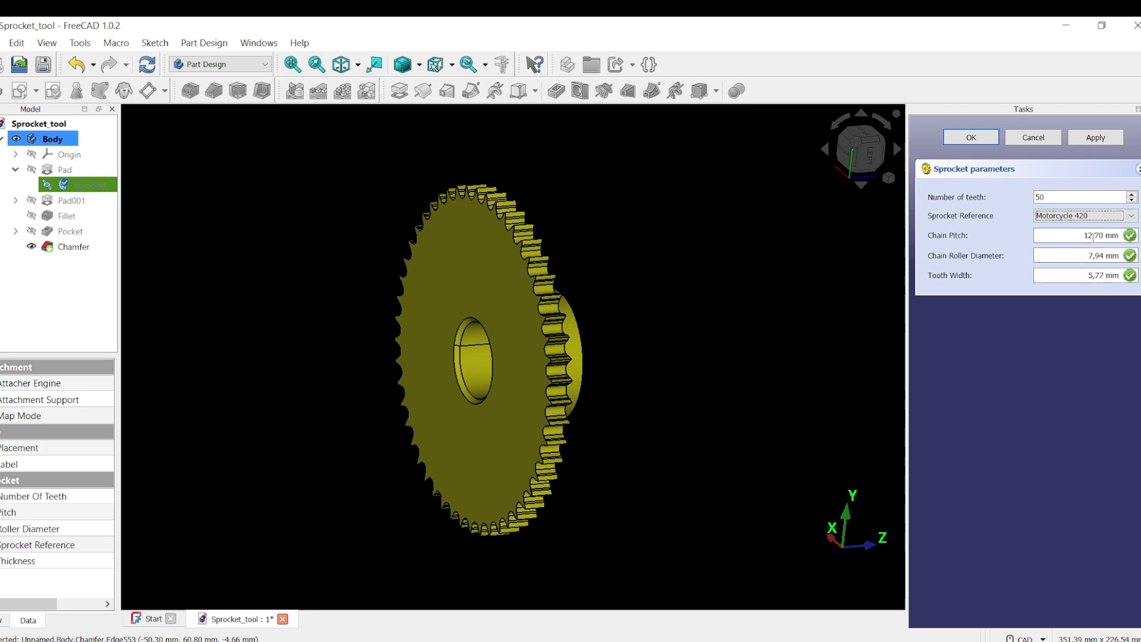
left_click(978, 140)
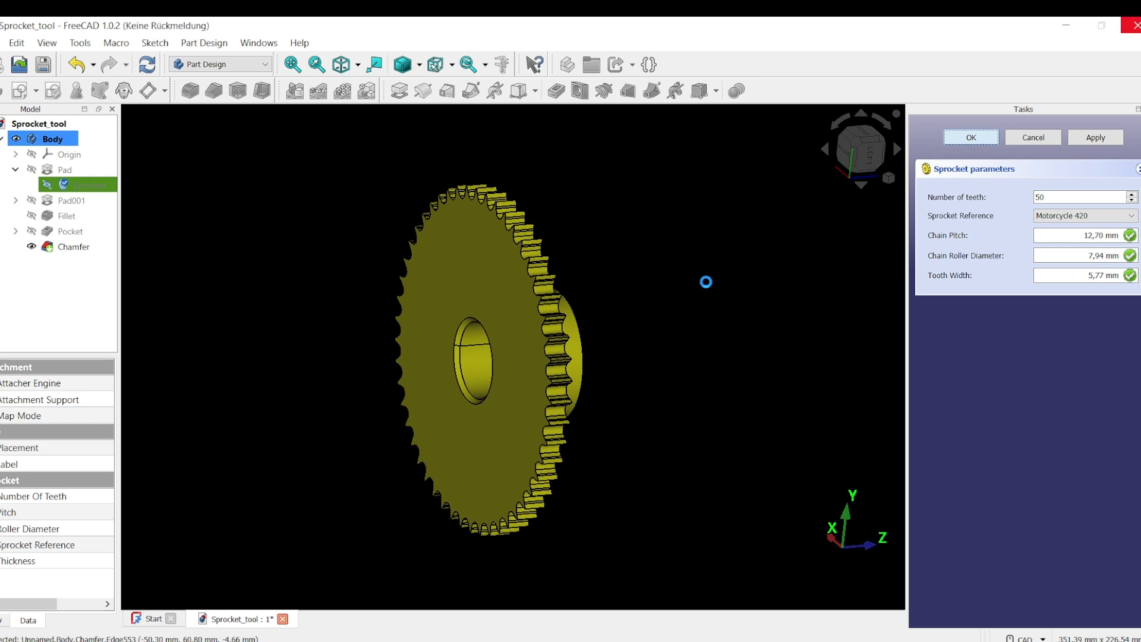
Inspect the sprocket from several sides, then set the profile's sprocket reference to ANSI 25 and accept the change
key("2")
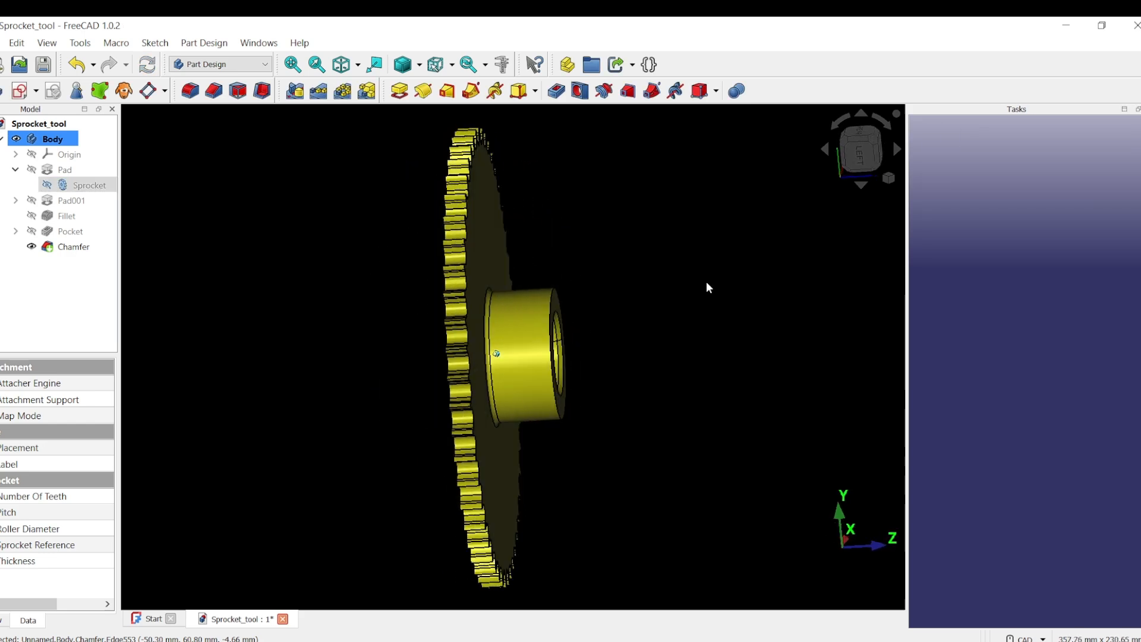
key("0")
key("2")
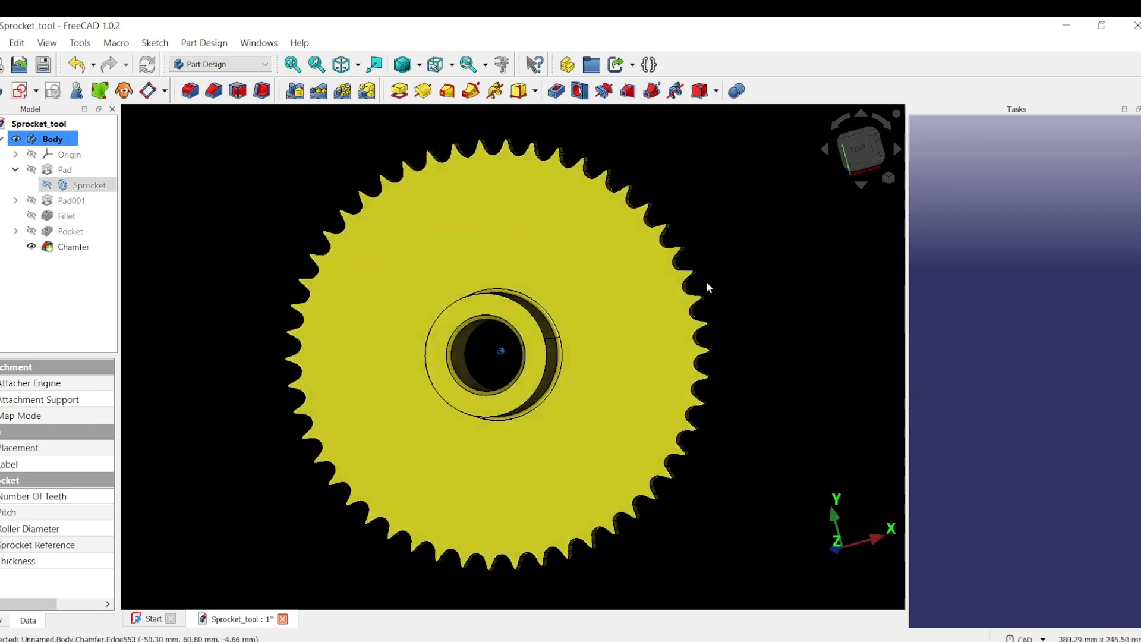
key("0")
key("6")
middle_click_drag(706, 282, 332, 260)
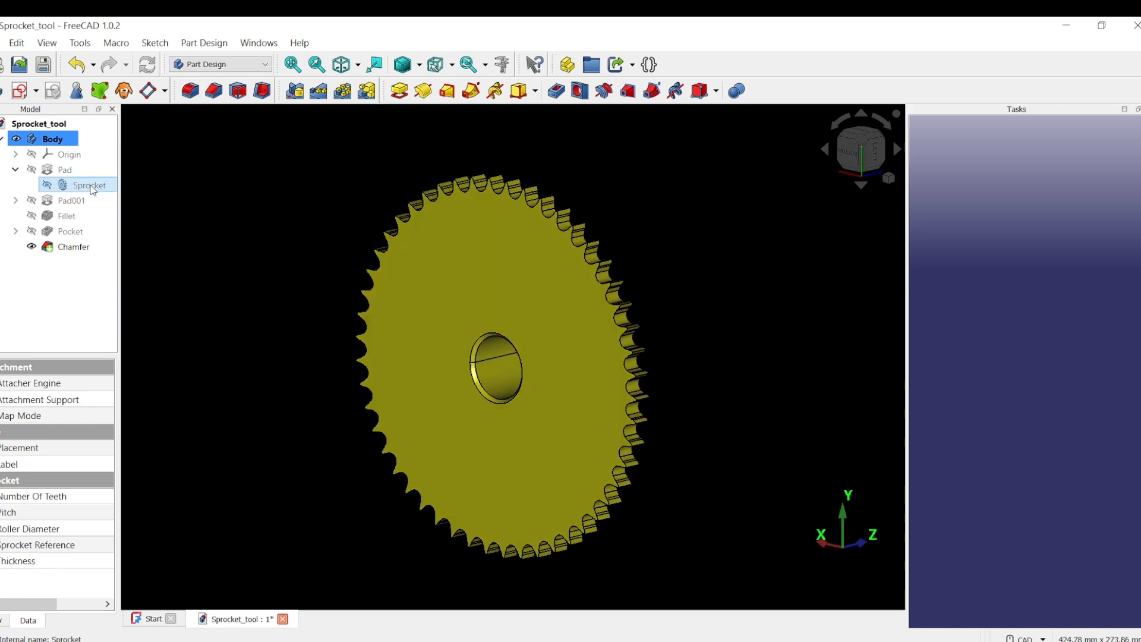
scroll(624, 294, "down", 2)
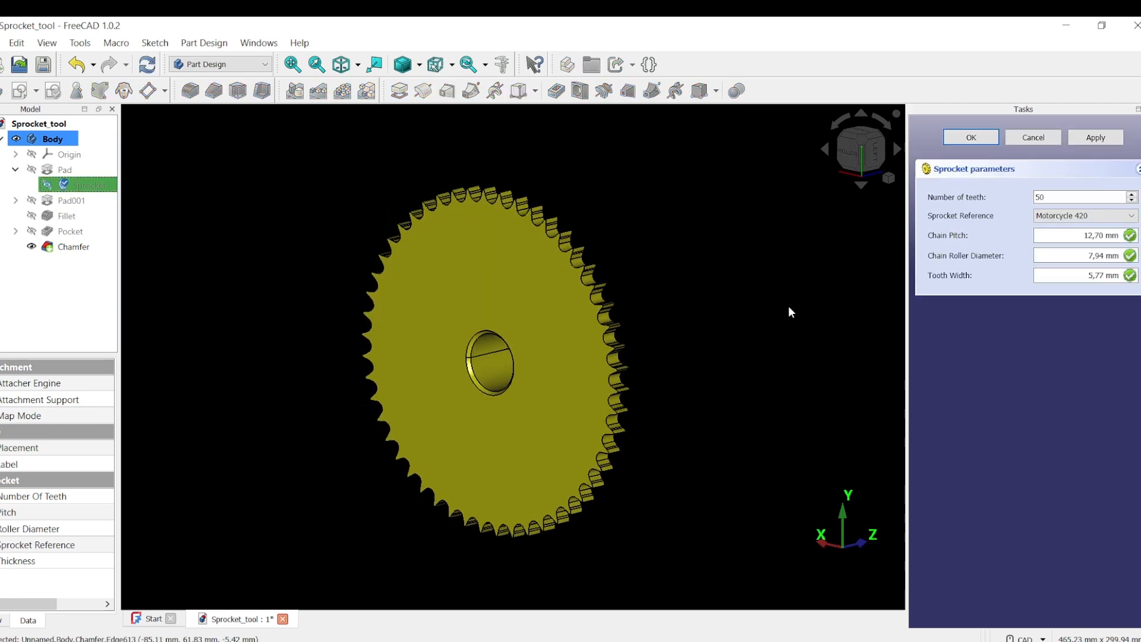
left_click(1087, 216)
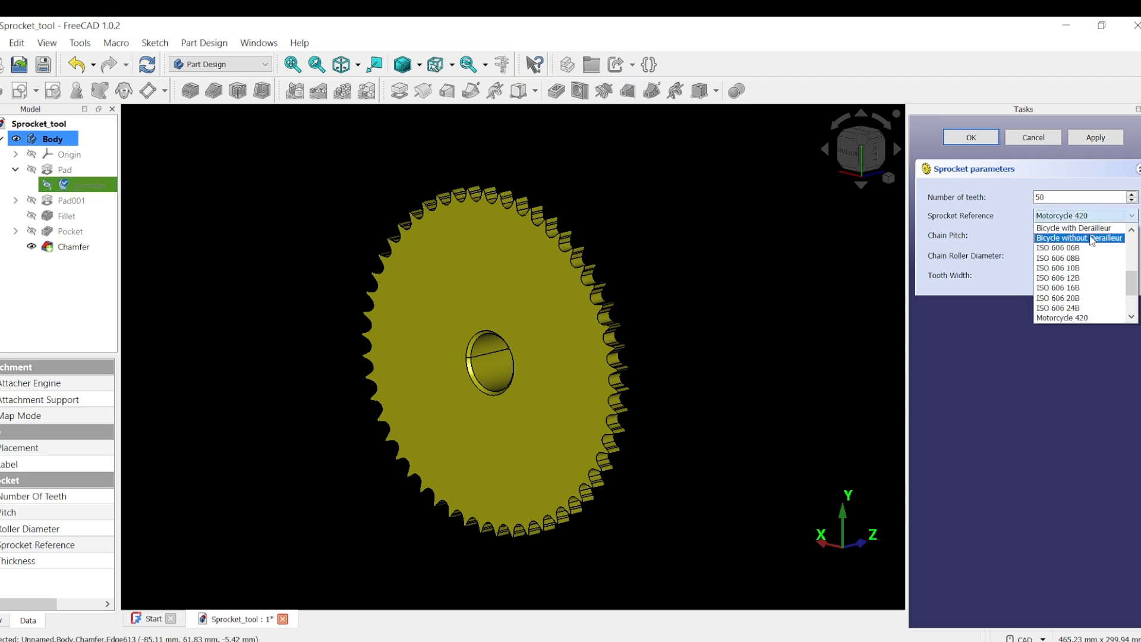
left_click(1085, 228)
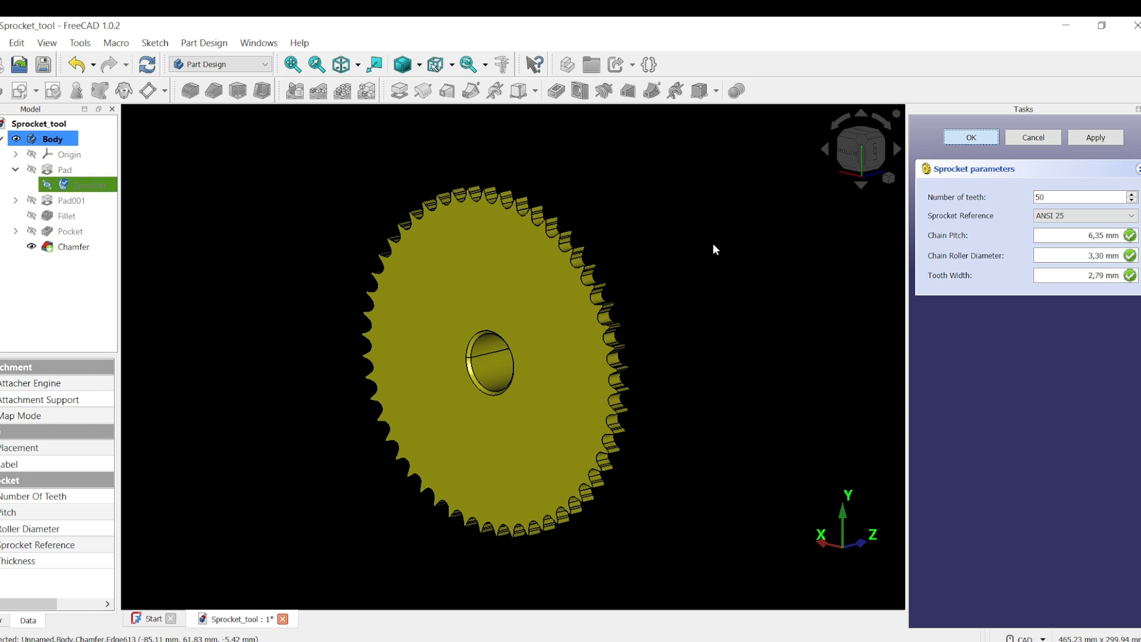
key("Return")
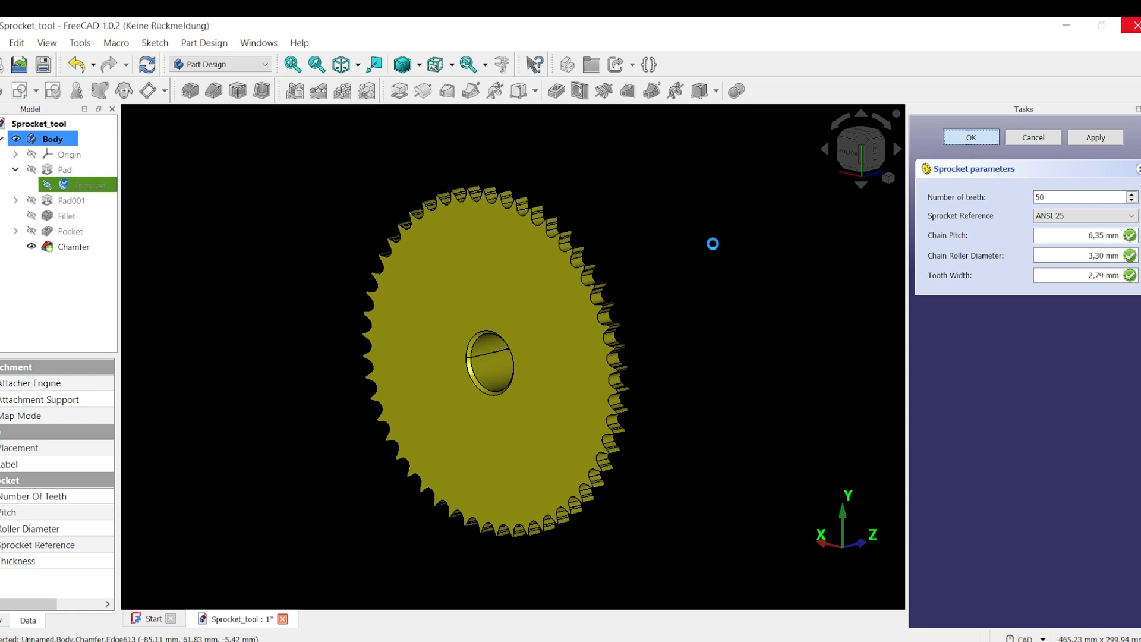
middle_click_drag(712, 243, 661, 275)
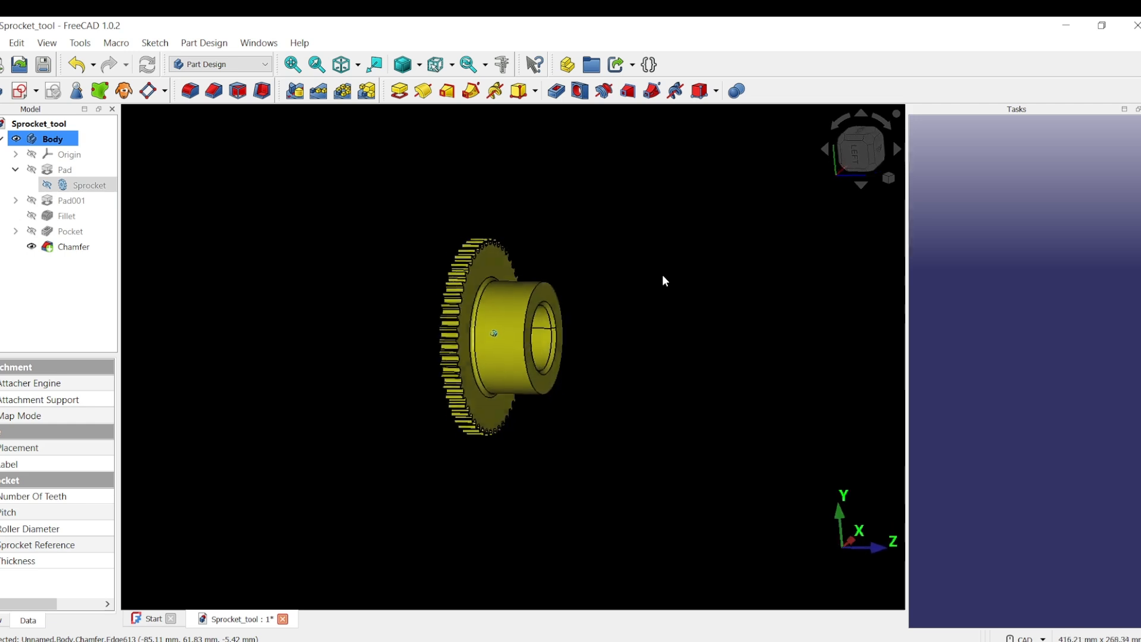